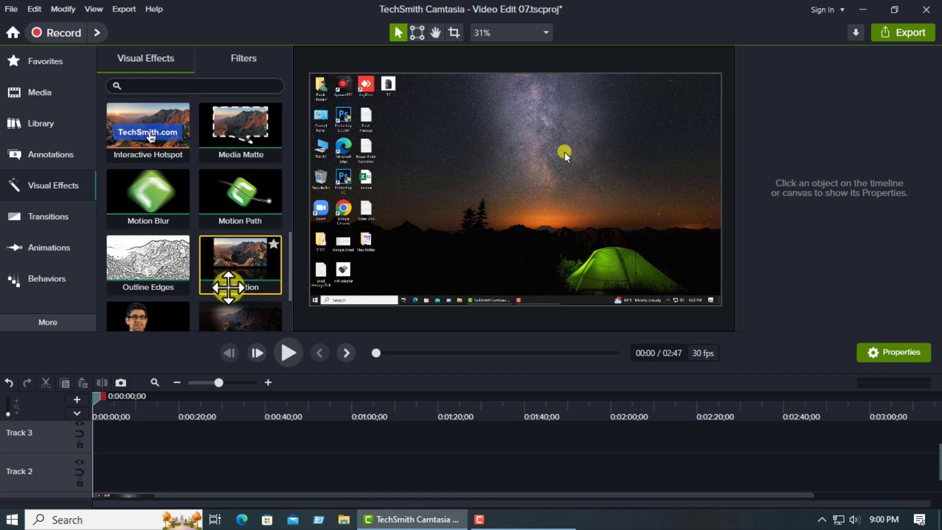
- Look through the videos and images available in the project's media bin
scroll(230, 287, "up", 1)
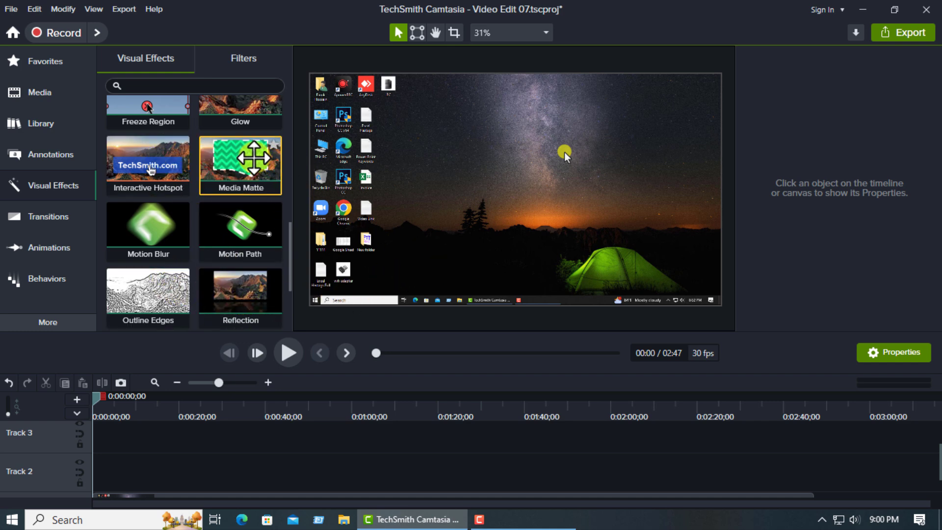
left_click(46, 91)
scroll(141, 151, "down", 1)
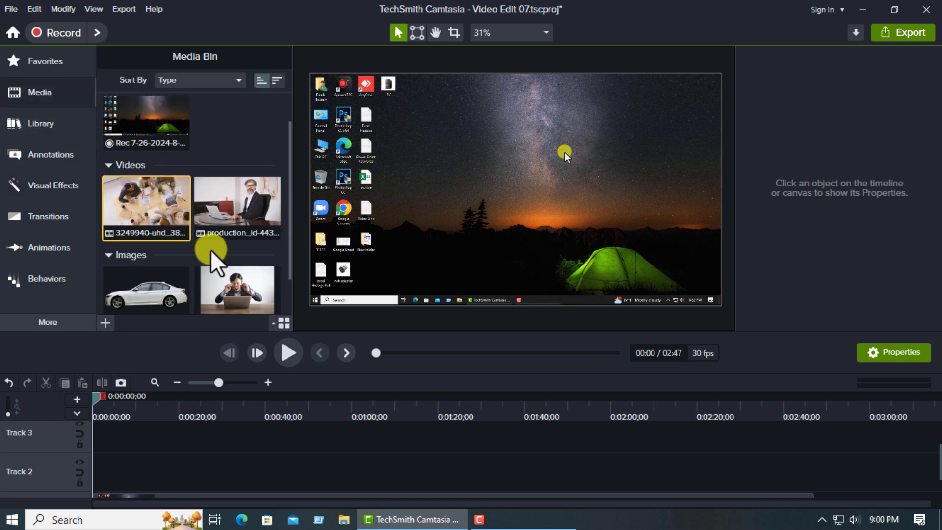
scroll(214, 250, "down", 1)
scroll(221, 248, "up", 2)
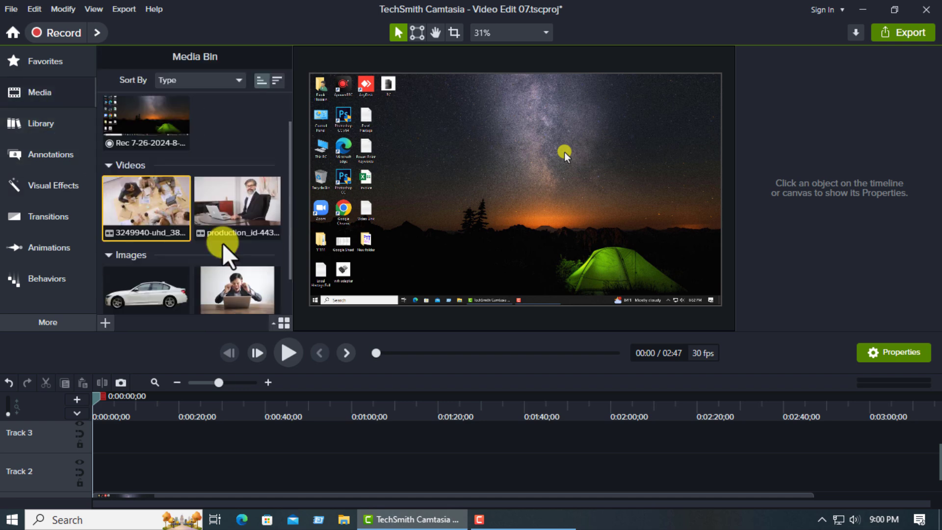
scroll(261, 236, "down", 1)
scroll(247, 271, "down", 1)
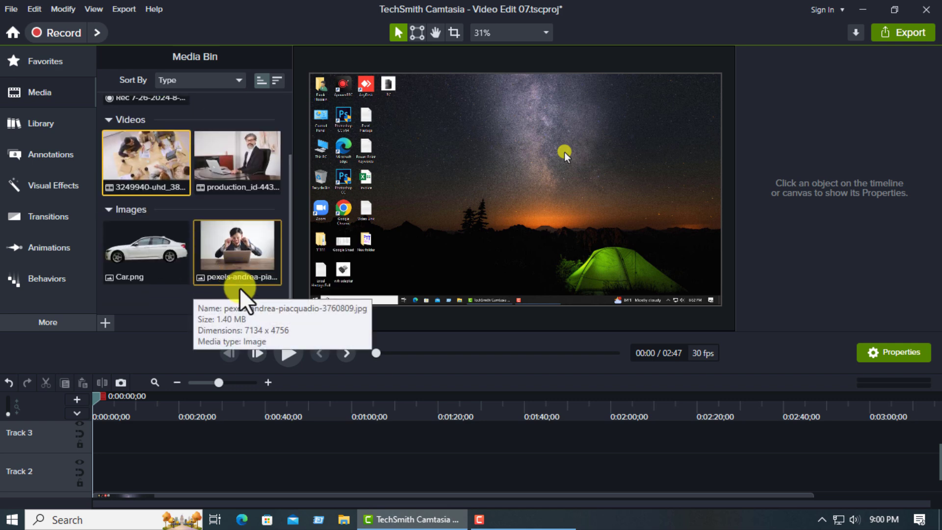
scroll(242, 287, "up", 2)
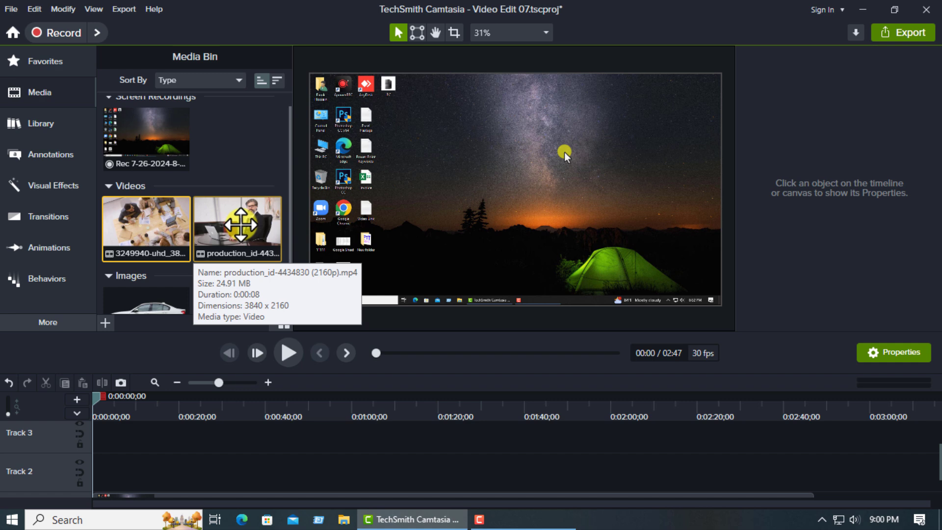
left_click(61, 188)
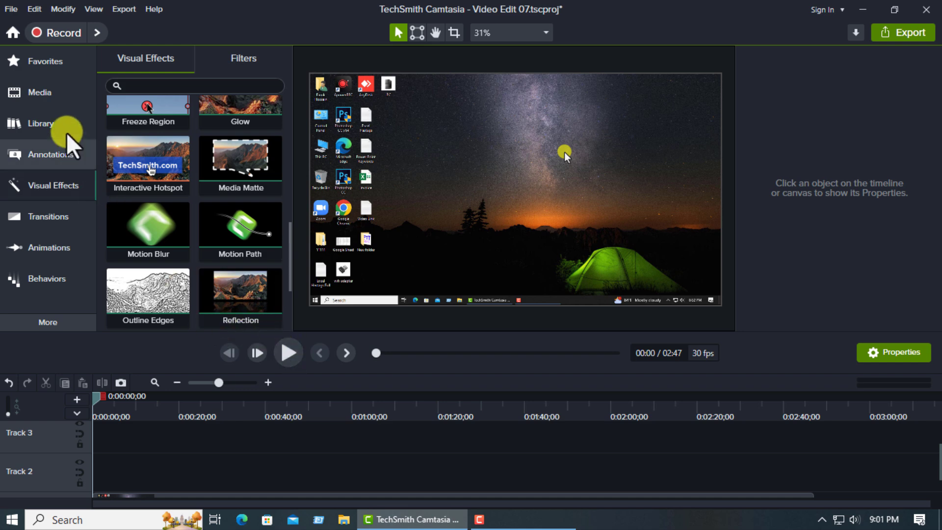
left_click(42, 93)
left_click_drag(243, 229, 151, 472)
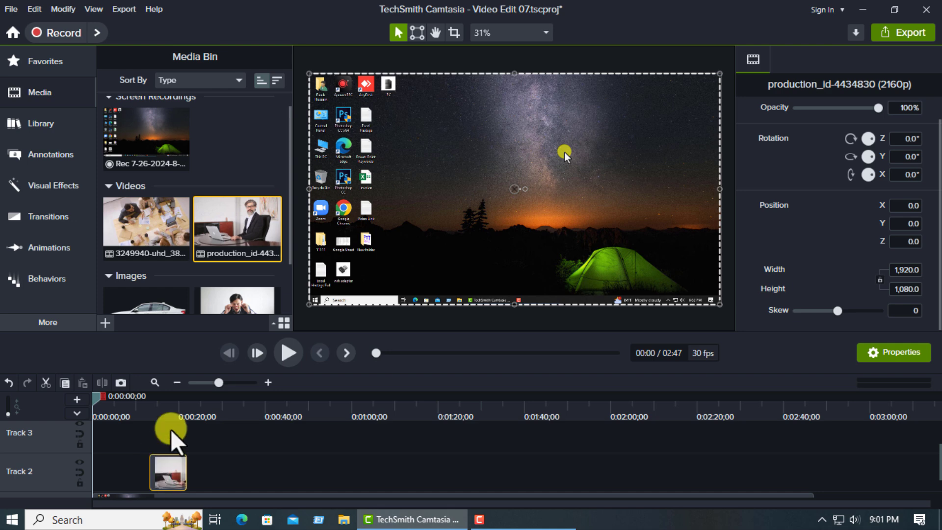
left_click_drag(95, 402, 177, 412)
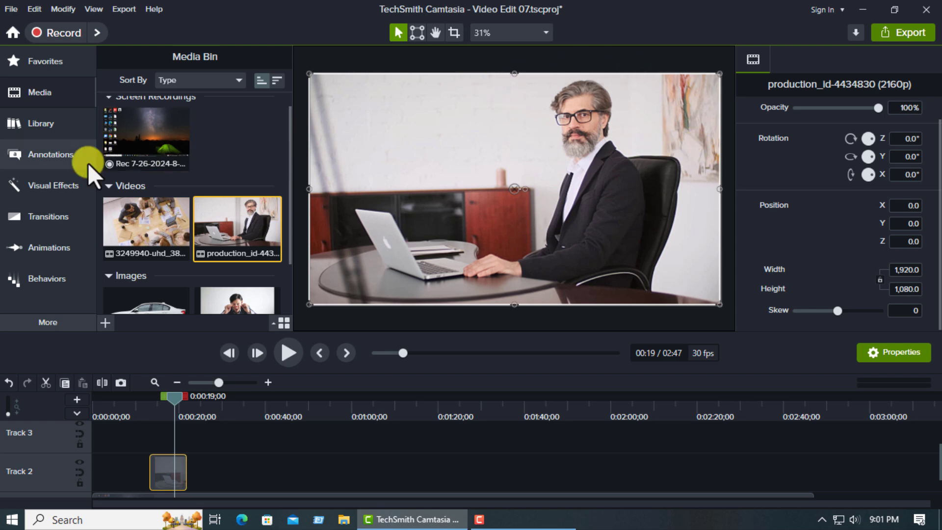
- Place a solid yellow circle shape annotation on the canvas over the office video
left_click(44, 158)
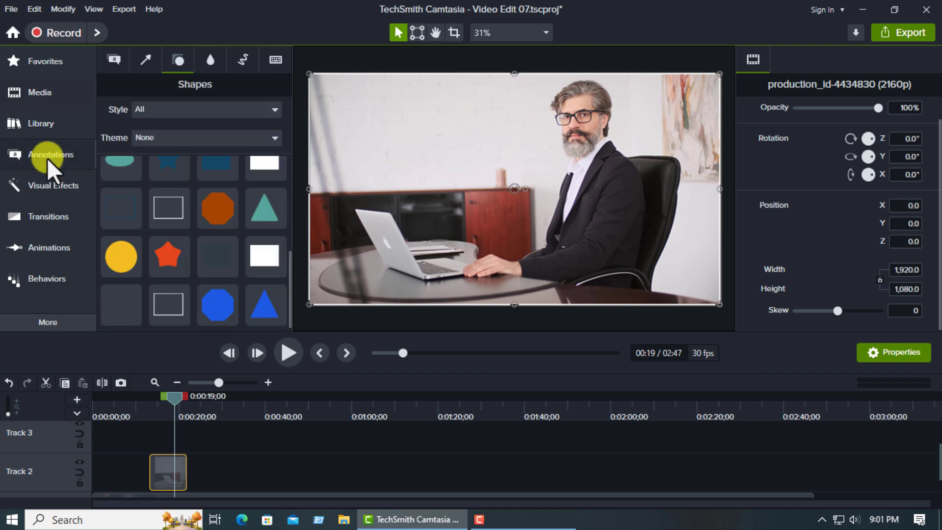
scroll(187, 256, "down", 2)
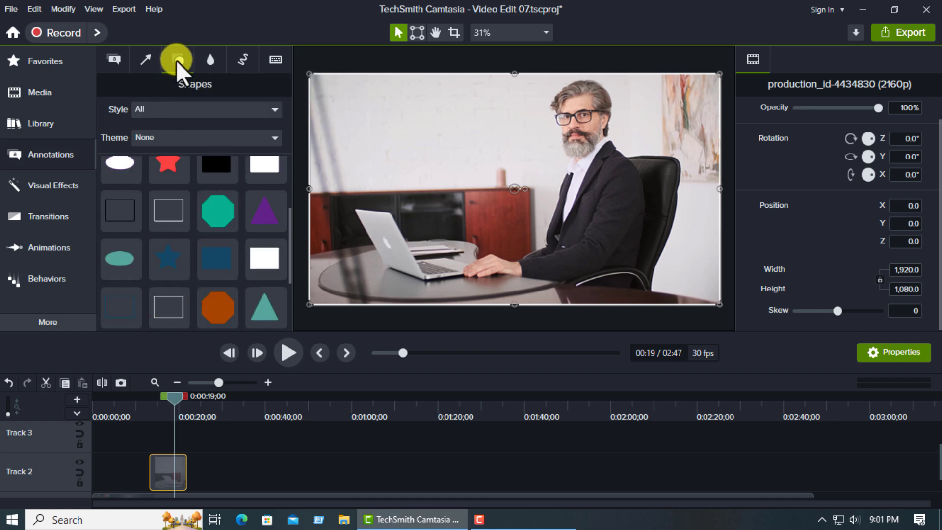
left_click(111, 62)
scroll(185, 263, "down", 1)
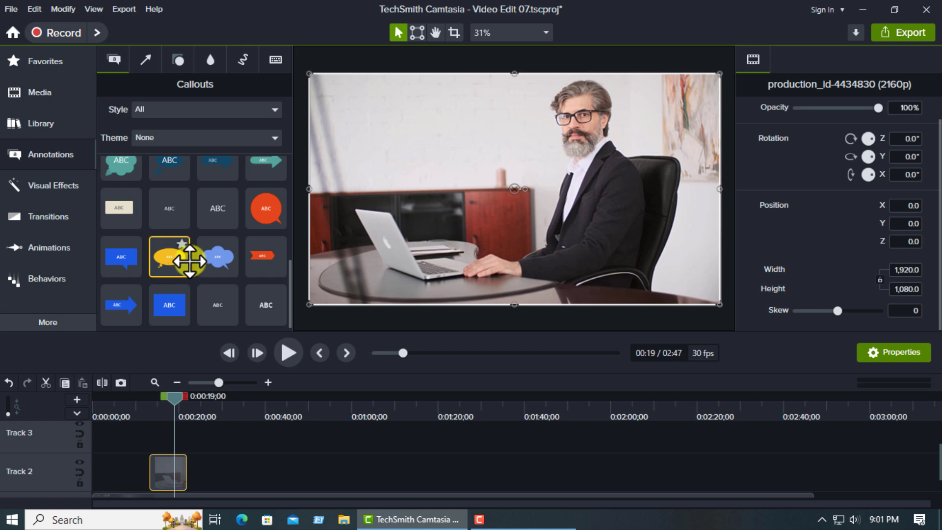
left_click(178, 58)
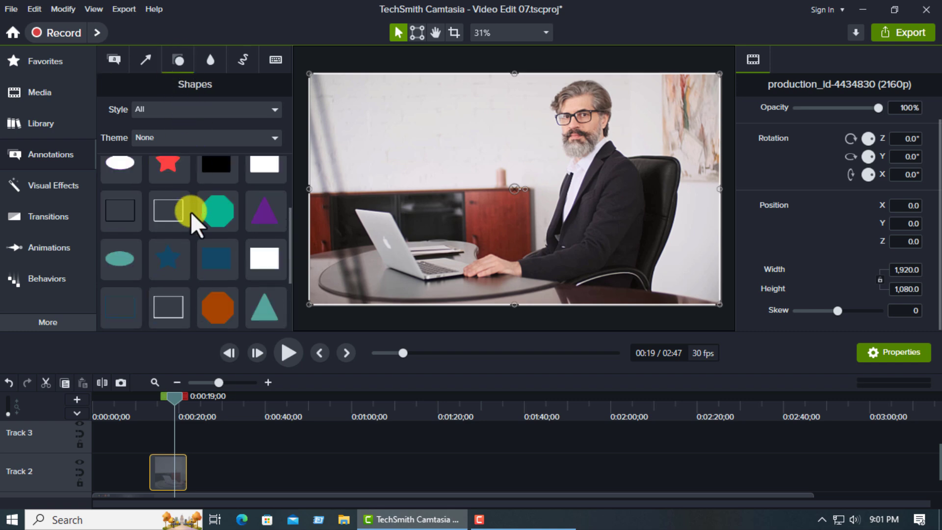
scroll(218, 301, "down", 3)
scroll(236, 306, "up", 5)
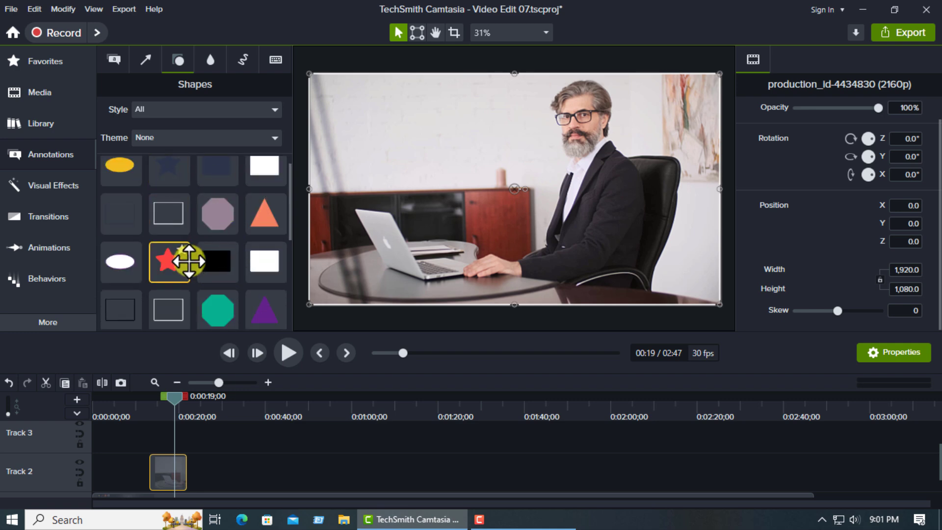
scroll(215, 265, "down", 3)
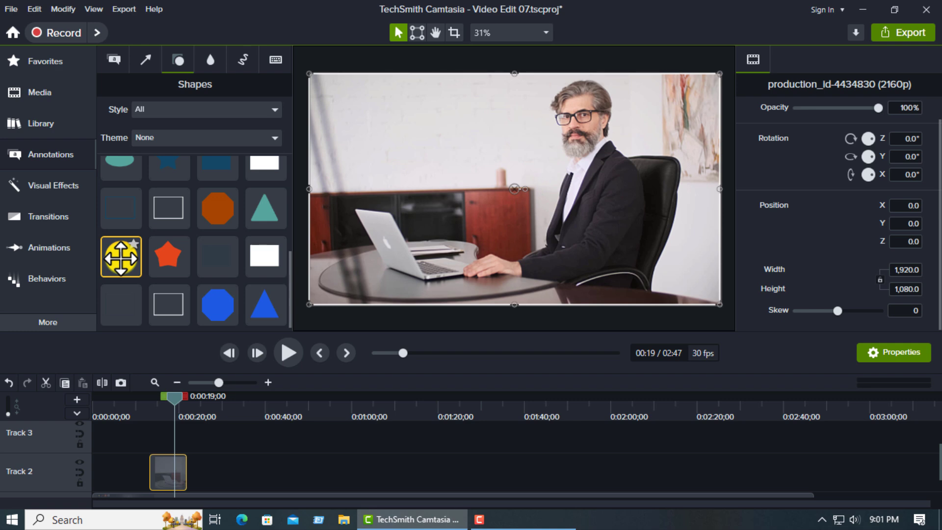
left_click_drag(120, 256, 535, 180)
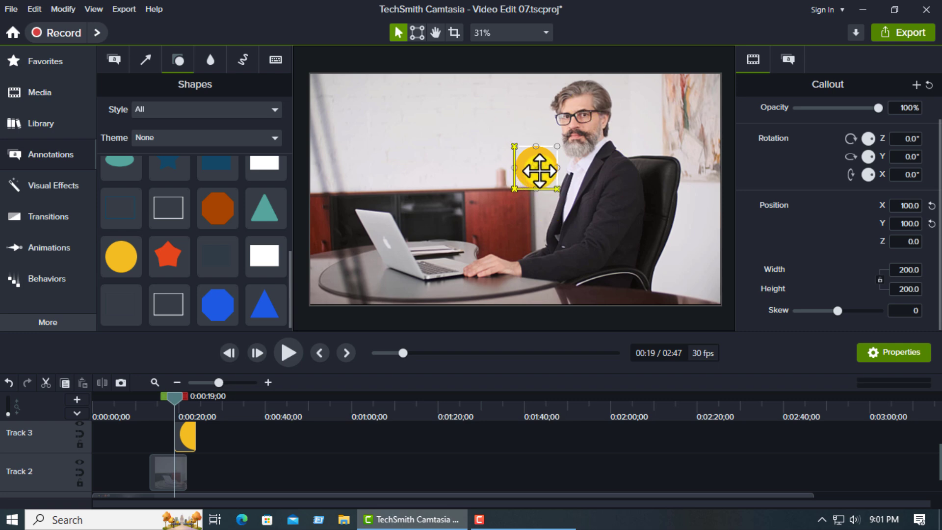
- Enlarge the yellow circle to about 630 × 630 and position it over the seated man's head and shoulders
left_click_drag(540, 171, 648, 174)
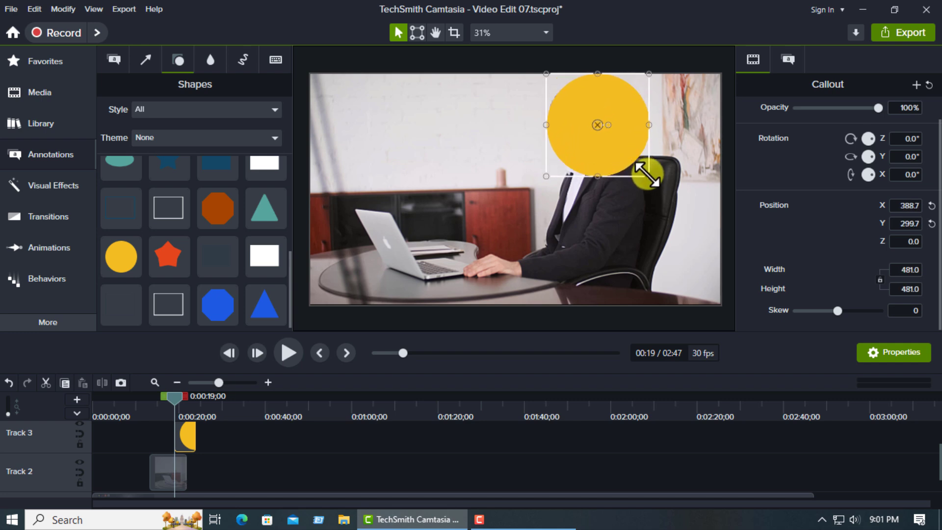
left_click(543, 175)
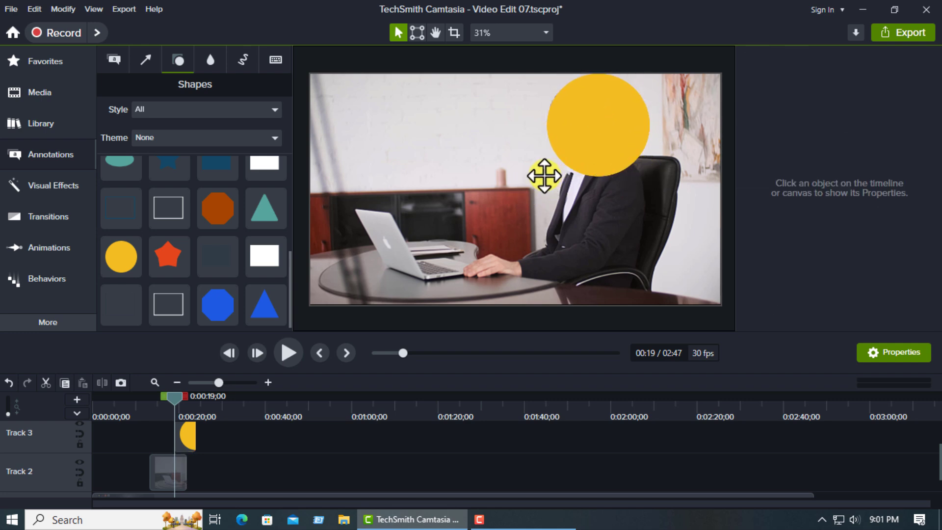
left_click(579, 143)
left_click_drag(546, 176, 514, 208)
left_click_drag(580, 141, 600, 145)
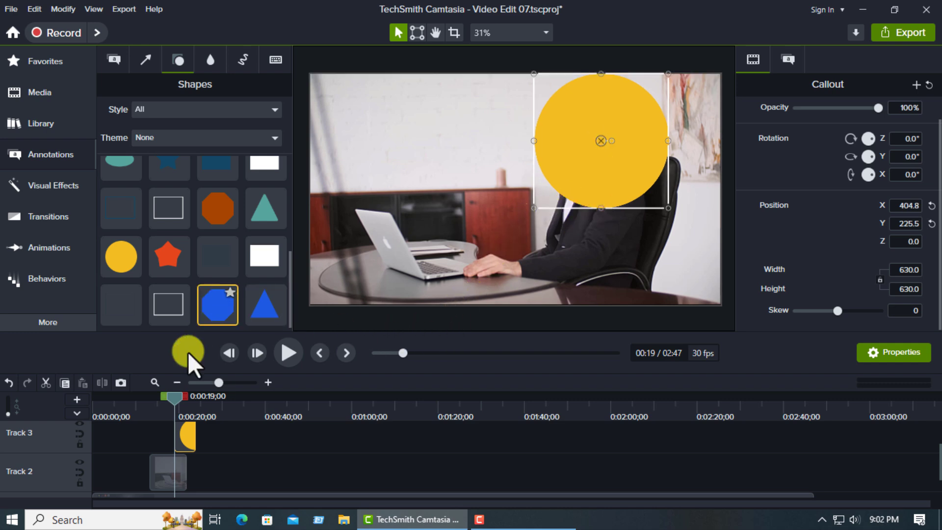
- Align the circle clip on Track 3 with the video clip on Track 2 and match its duration
left_click(158, 475)
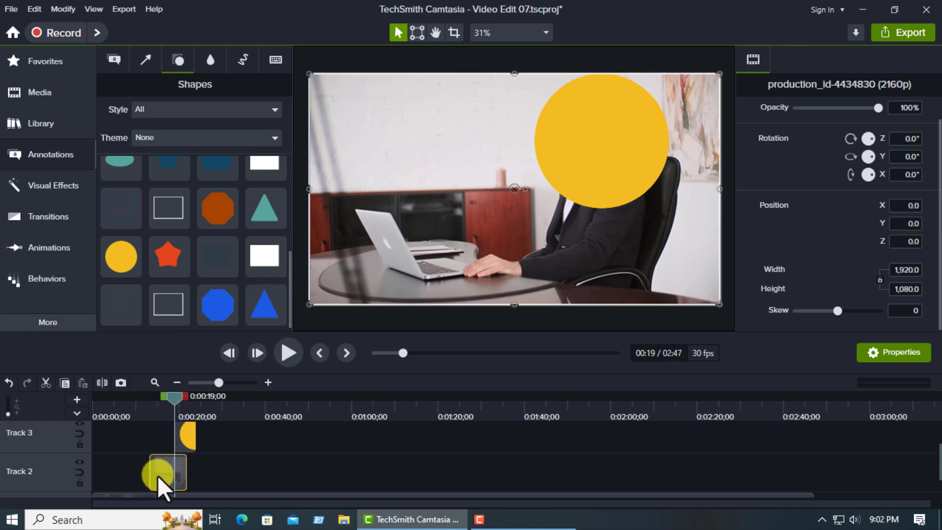
left_click(190, 435)
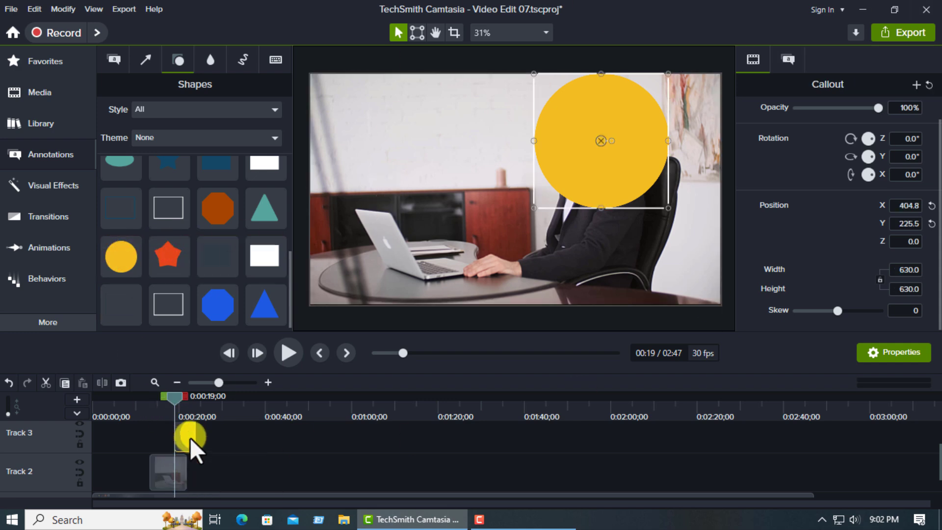
left_click_drag(190, 438, 147, 441)
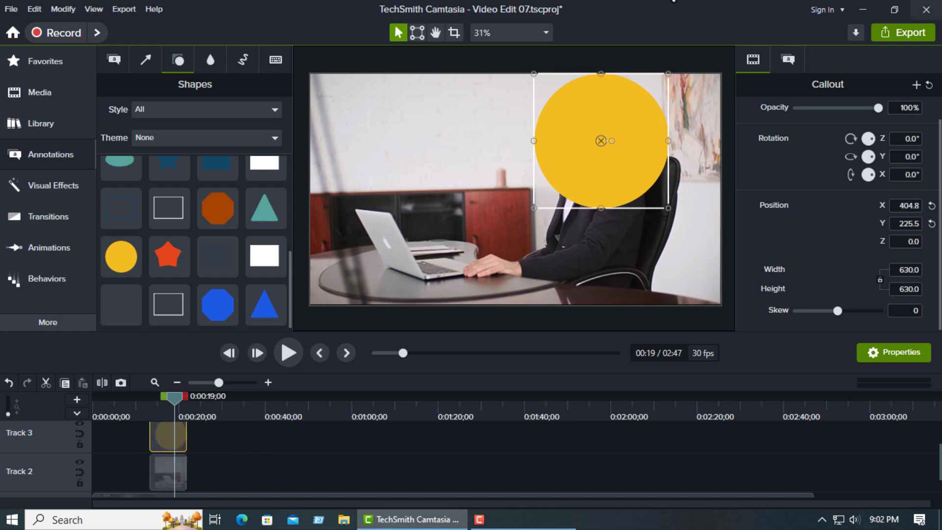
- Apply the Media Matte visual effect to the yellow circle callout
left_click(38, 187)
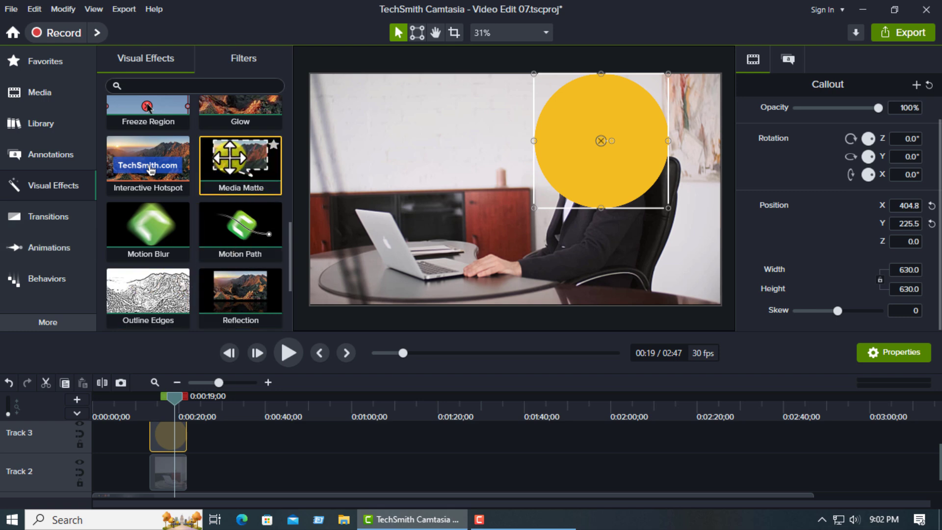
left_click_drag(229, 157, 670, 208)
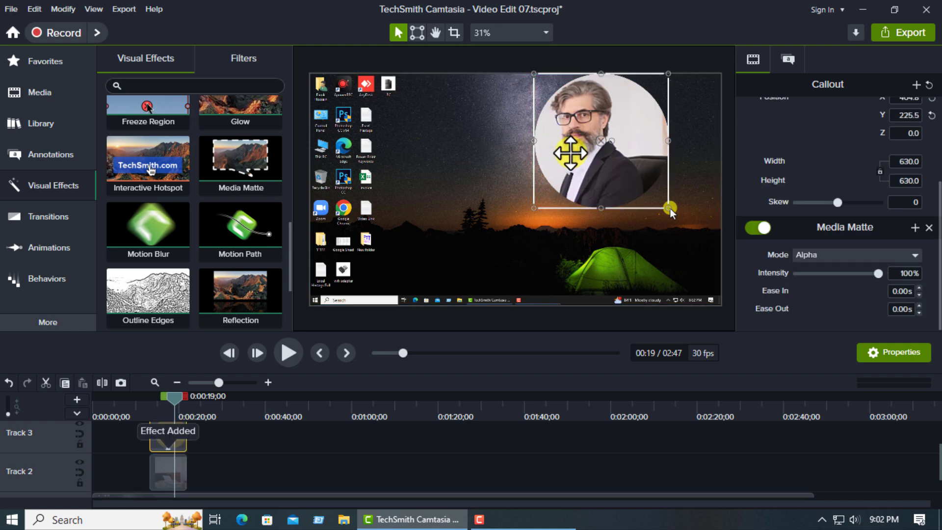
- Nudge the masked circle to about X 350, Y 219 so that it frames the man's face
left_click_drag(566, 153, 563, 153)
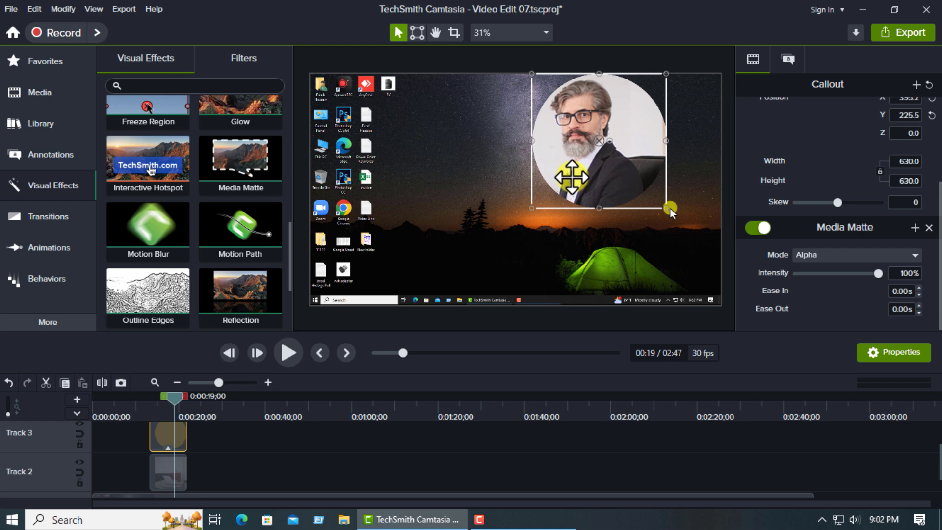
key("Left")
key("Left")
key("Left")
key("Left")
key("Left")
key("Left")
key("Left")
key("Left")
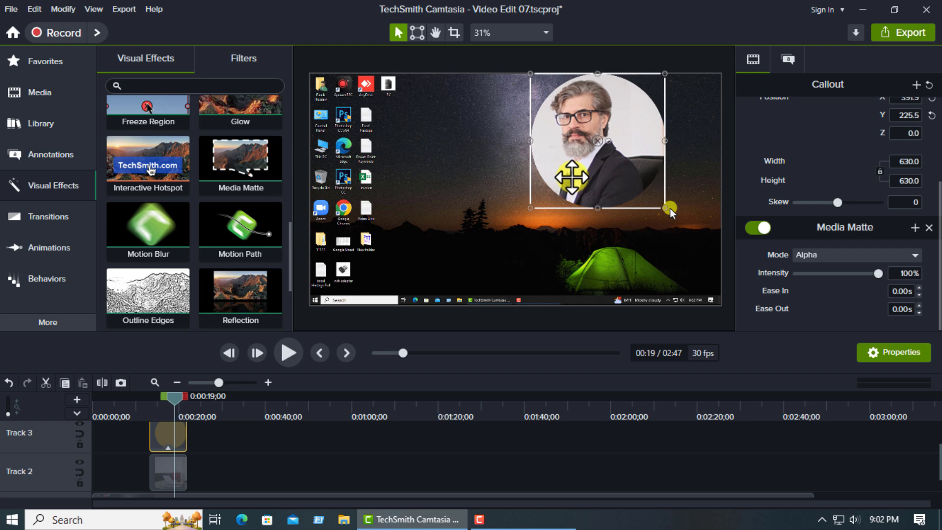
key("Left")
key("Left")
key("Left")
key("Left")
key("Left")
key("Left")
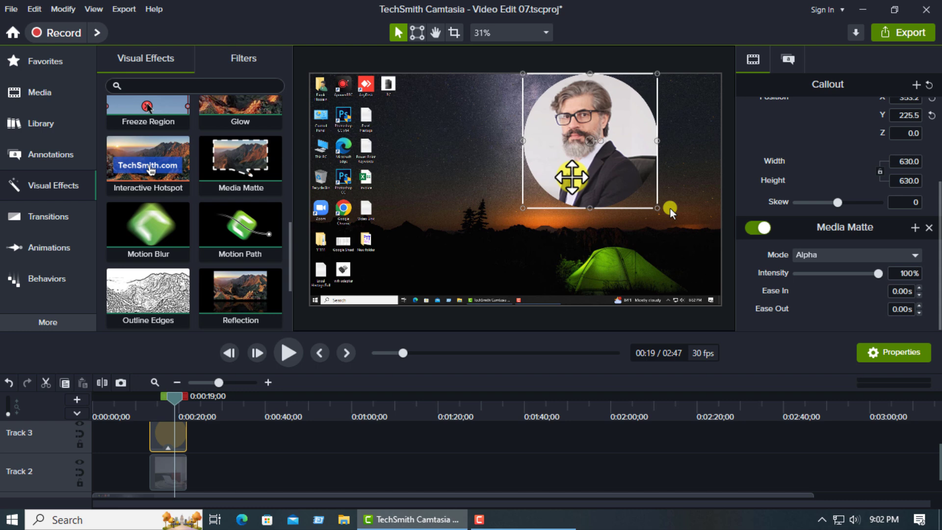
key("Up")
key("Up")
key("Left")
key("Left")
key("Down")
key("Down")
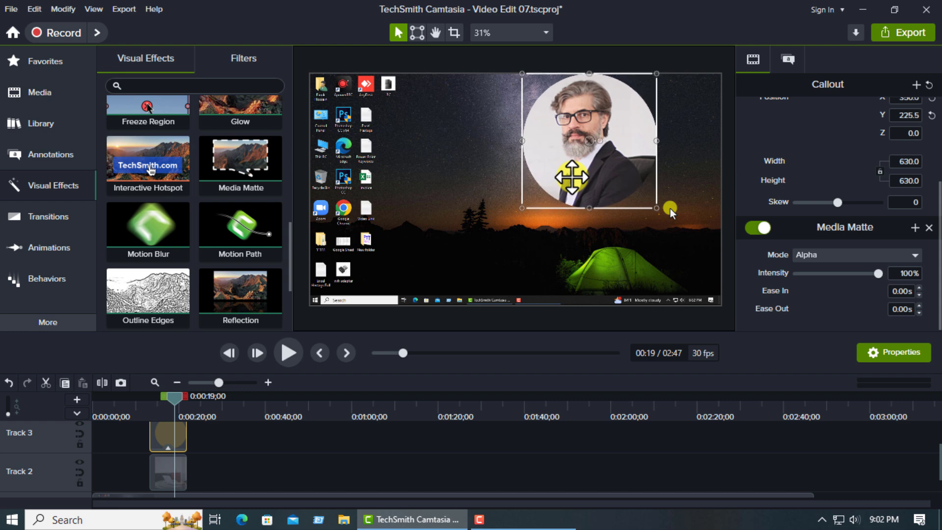
key("Down")
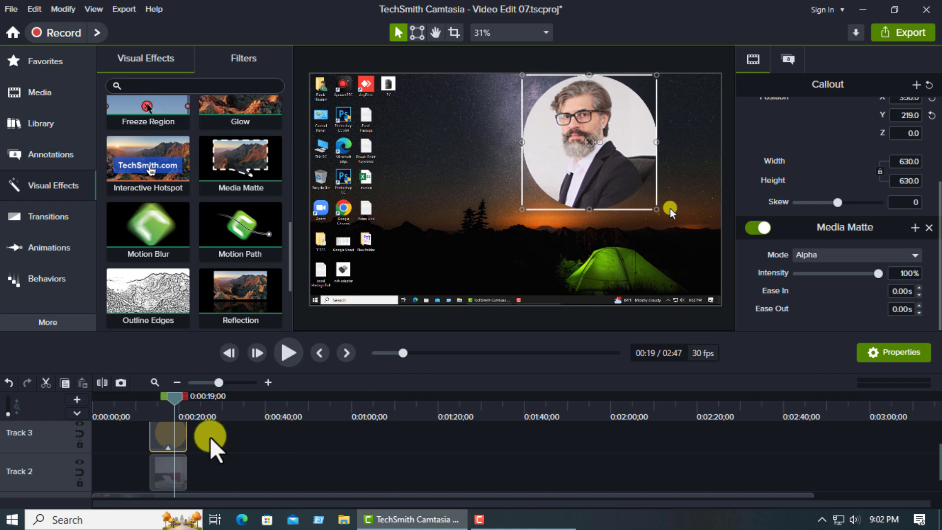
- Preview the circular video from the start of the clips at about 0:13
left_click_drag(175, 399, 153, 403)
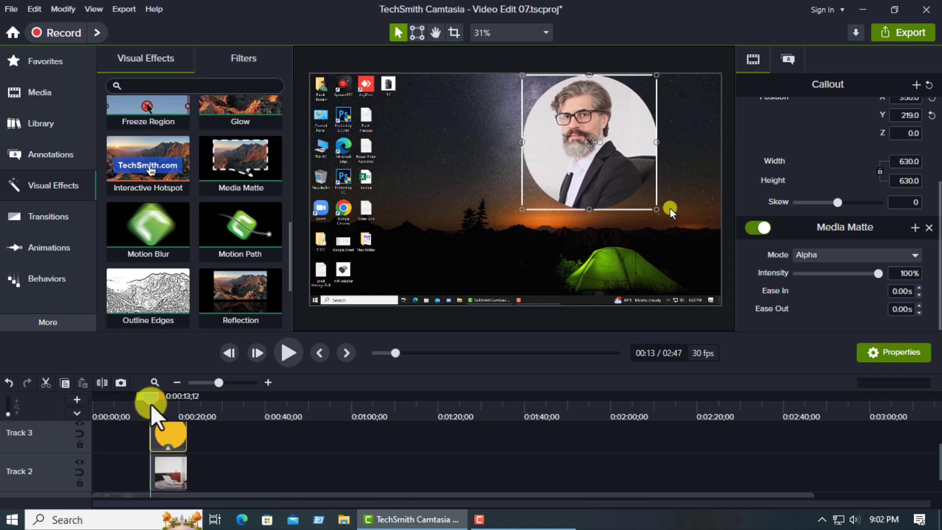
left_click(288, 353)
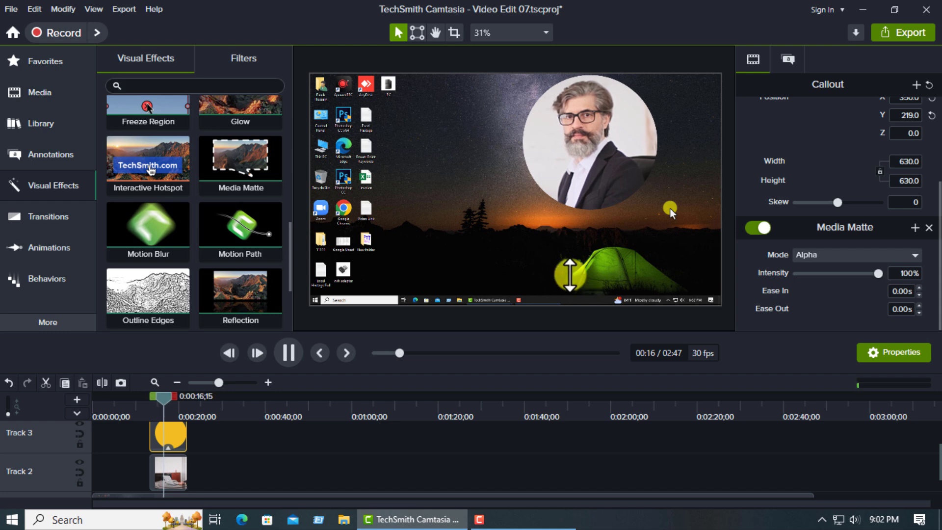
left_click(290, 354)
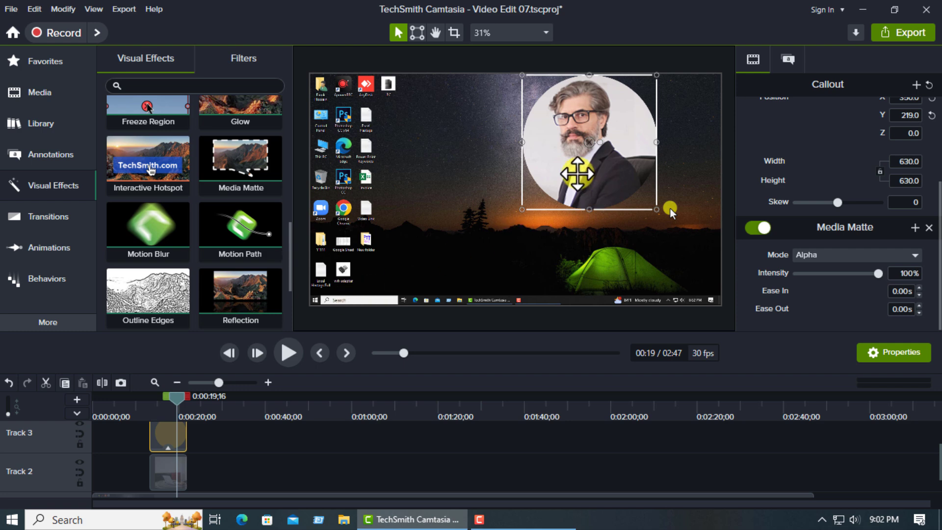
- Move the circle to about X -408, Y 0, over the laptop, and remove its Media Matte effect
left_click_drag(594, 147, 565, 114)
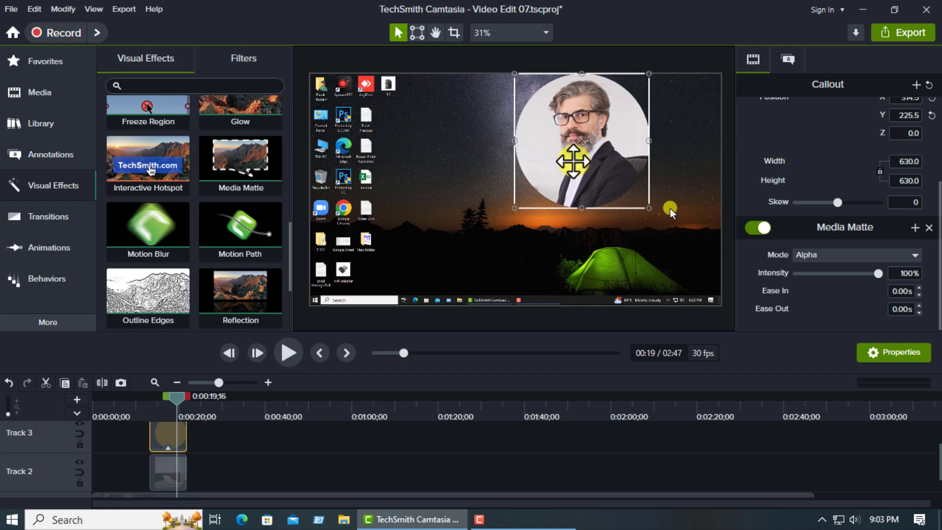
left_click_drag(564, 162, 422, 206)
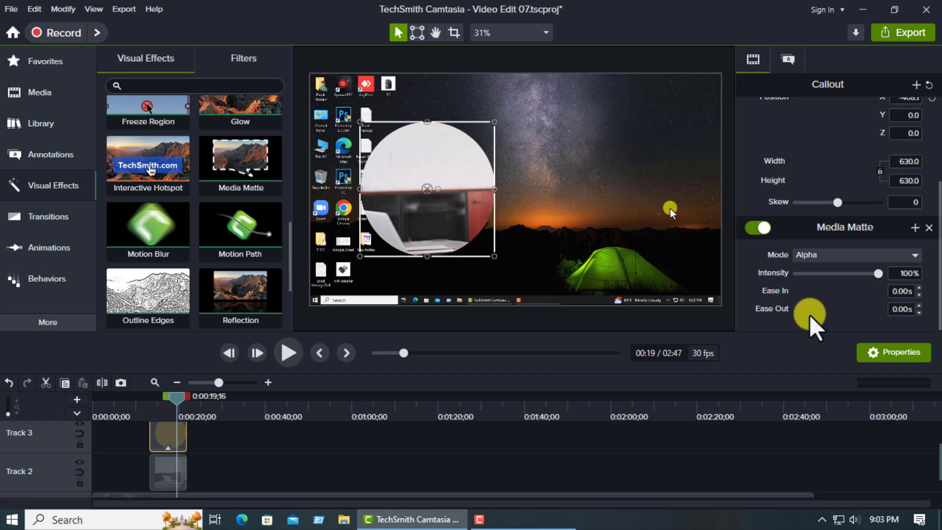
left_click(928, 228)
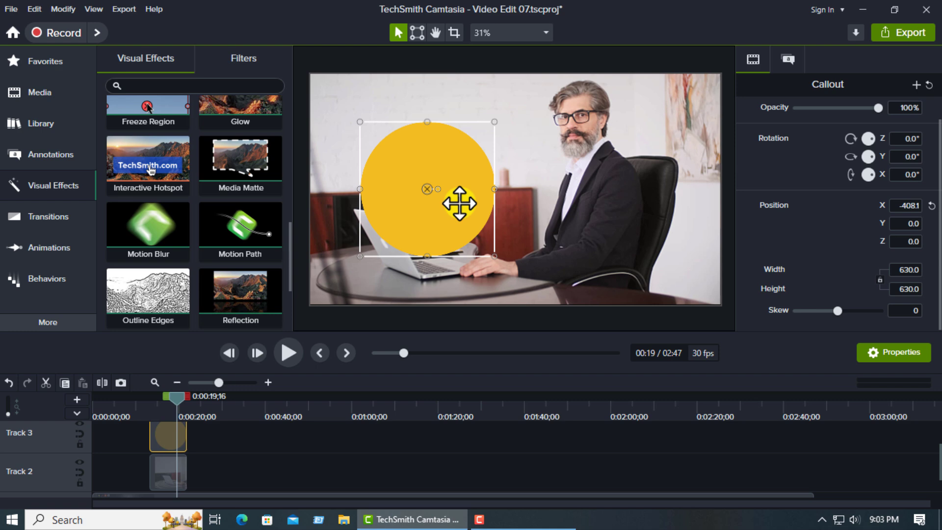
- Scale the office video to about 1053 × 593 and move it to about X 527, Y -453 on the canvas
left_click(583, 186)
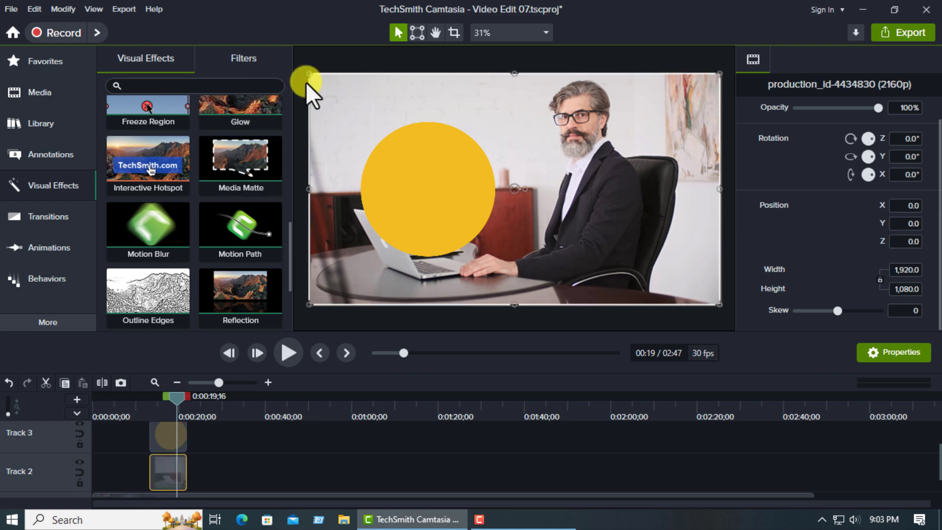
left_click_drag(310, 73, 495, 178)
left_click_drag(532, 207, 564, 248)
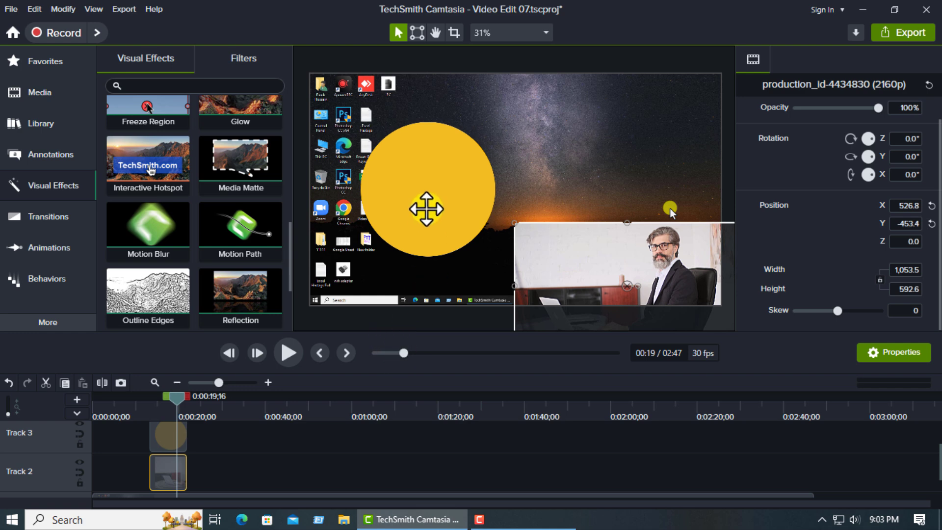
- Shrink the yellow circle to about 383 × 383 and place it over the man at about X 736, Y -348
left_click(425, 206)
left_click_drag(425, 206, 650, 259)
left_click_drag(585, 168, 638, 222)
left_click_drag(678, 309, 670, 308)
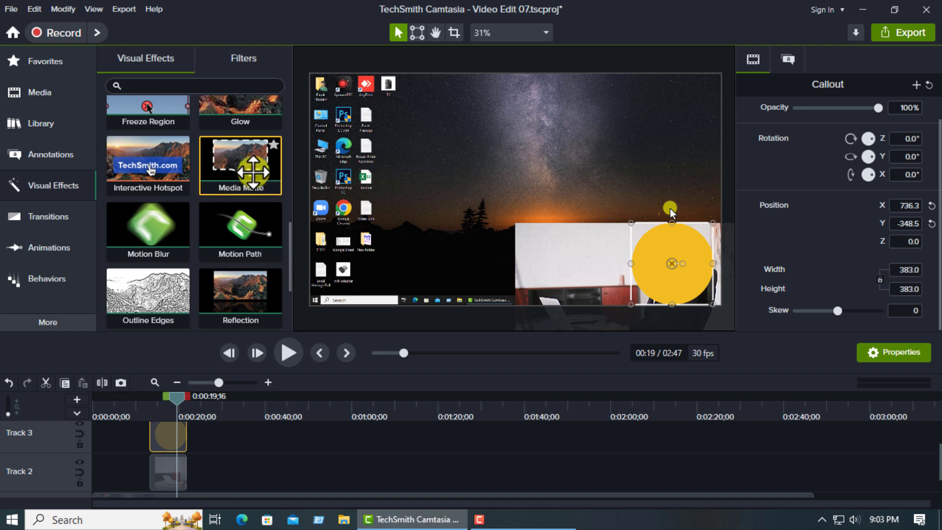
- Apply the Media Matte effect to the yellow circle and preview the result from about 0:13
left_click_drag(243, 167, 625, 253)
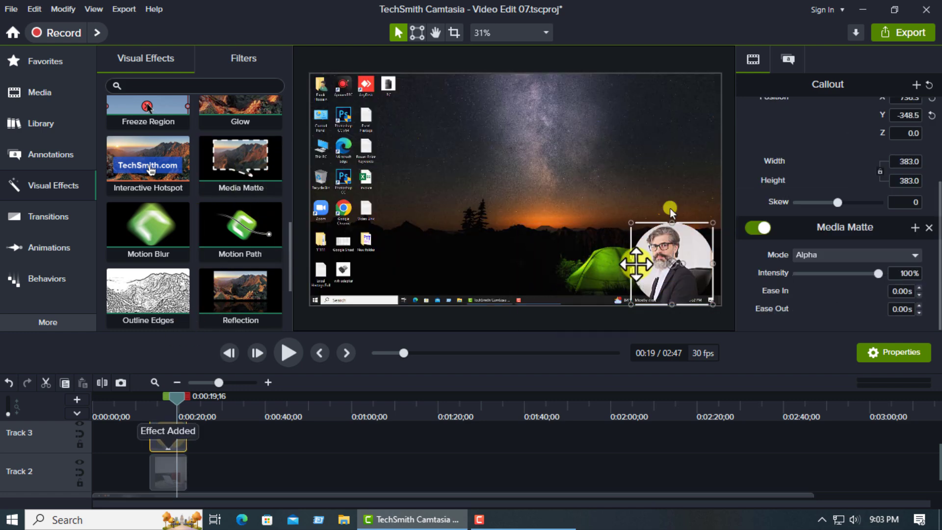
left_click(533, 211)
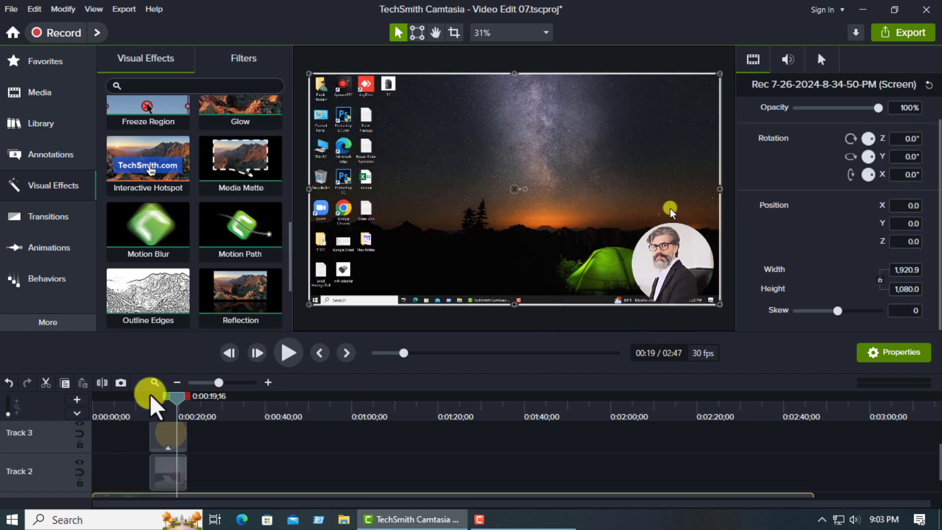
mouse_move(148, 398)
left_mouse_down()
mouse_move(178, 400)
mouse_move(152, 398)
left_mouse_up()
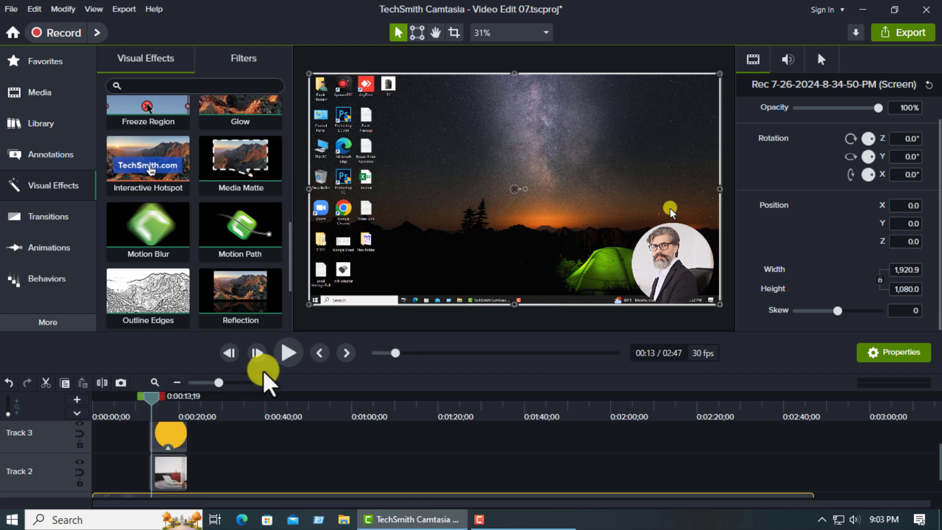
left_click(284, 356)
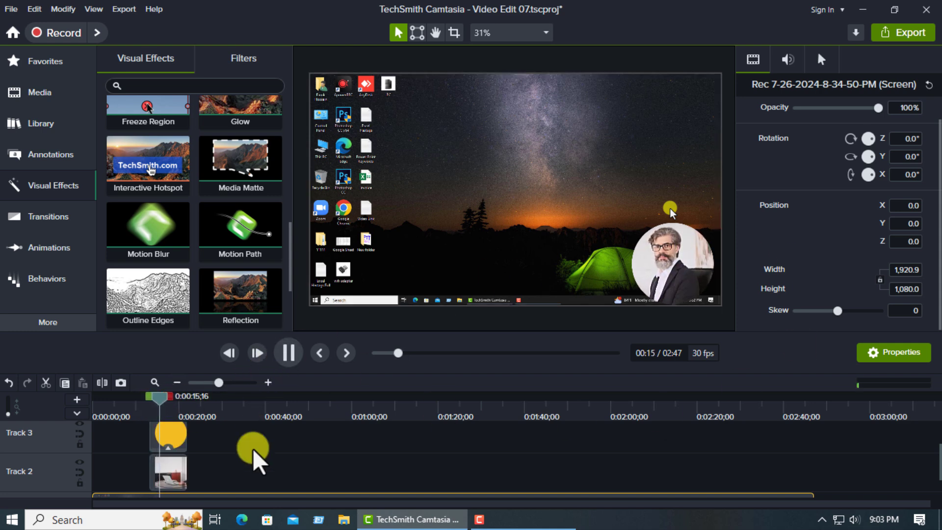
left_click(288, 352)
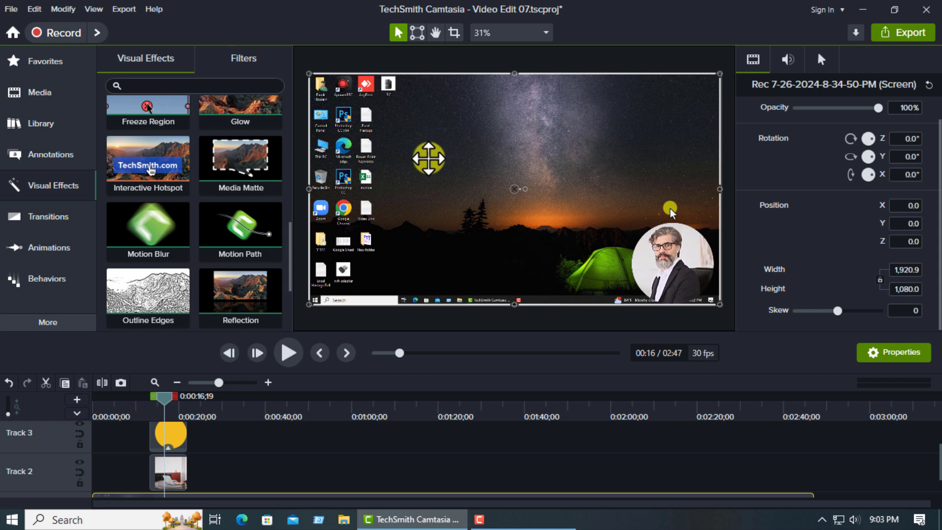
- Delete the screen recording clip from Track 1
scroll(353, 446, "down", 2)
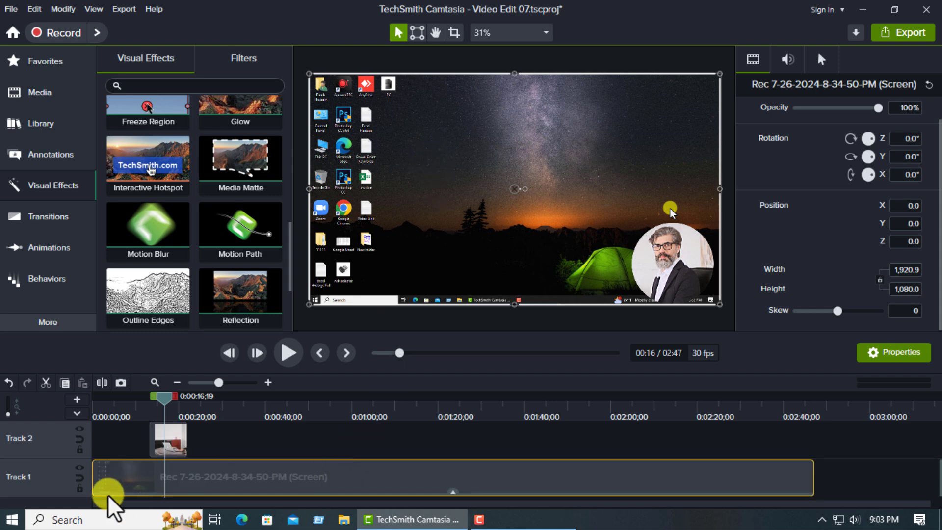
mouse_move(105, 483)
left_mouse_down()
mouse_move(178, 489)
mouse_move(104, 484)
left_mouse_up()
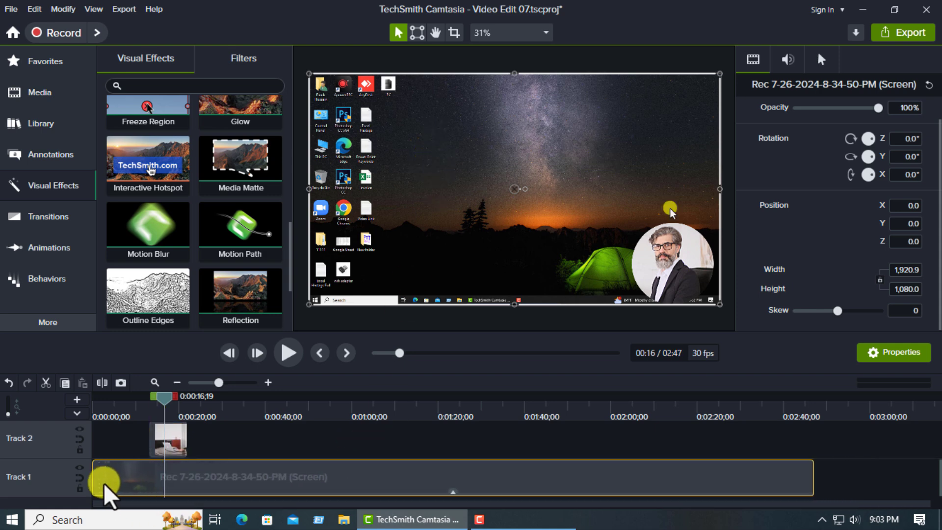
key("Delete")
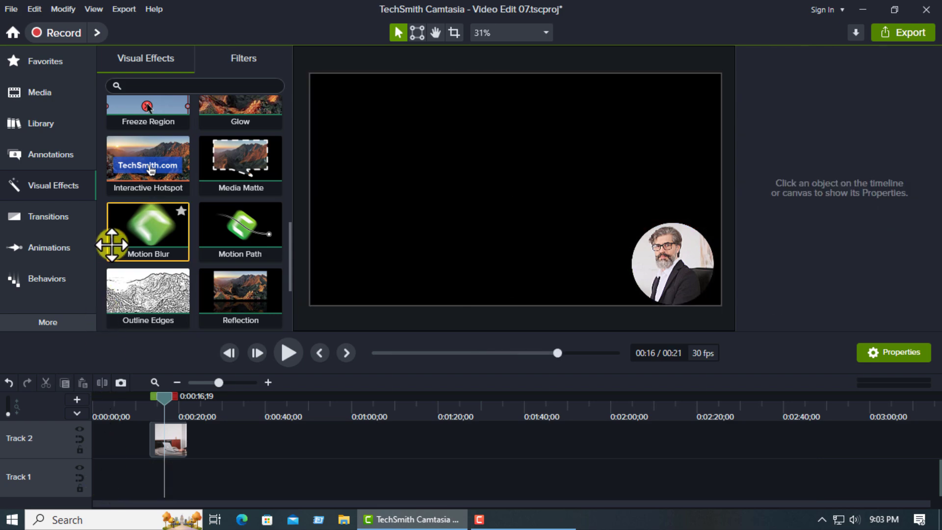
- Add the 3249940-uhd meeting video from the media bin and place it at the start of Track 1
left_click(52, 104)
left_click_drag(144, 223, 170, 434)
scroll(196, 473, "up", 1)
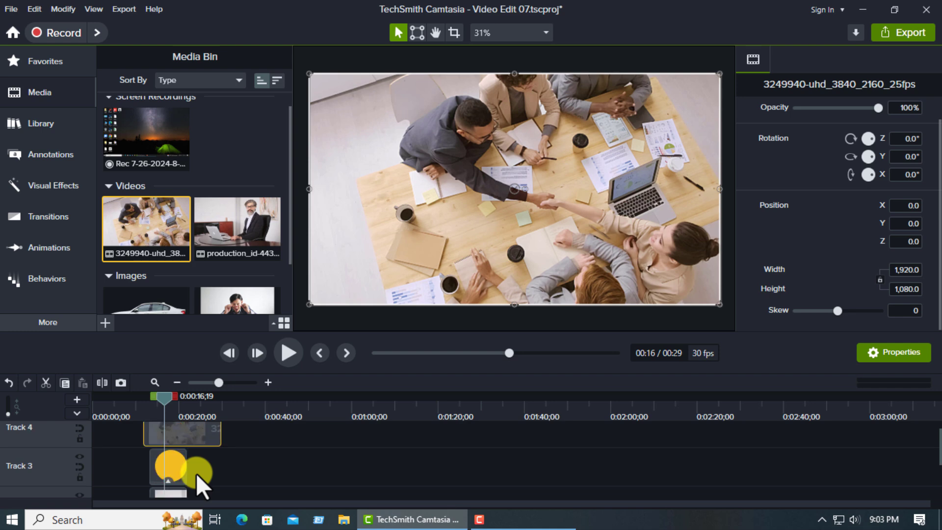
scroll(195, 473, "down", 2)
scroll(182, 463, "up", 1)
scroll(182, 471, "up", 1)
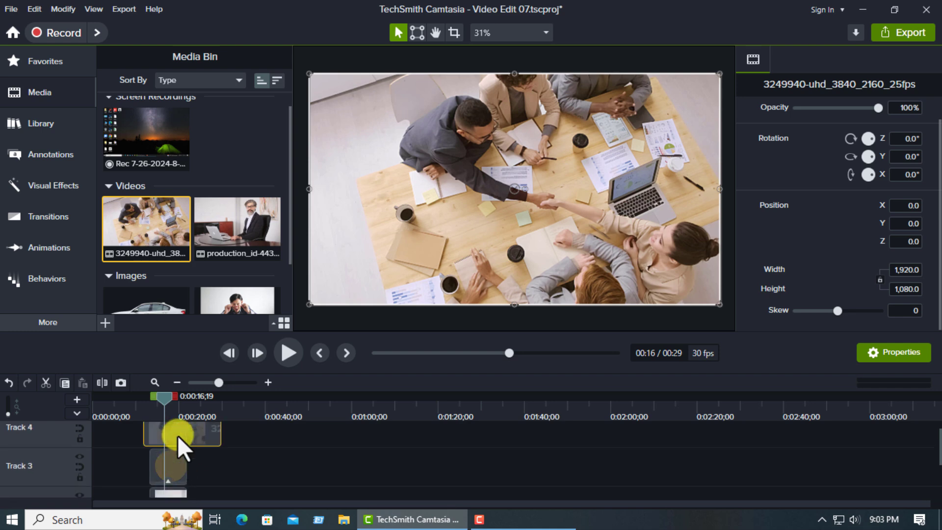
left_click_drag(174, 434, 111, 480)
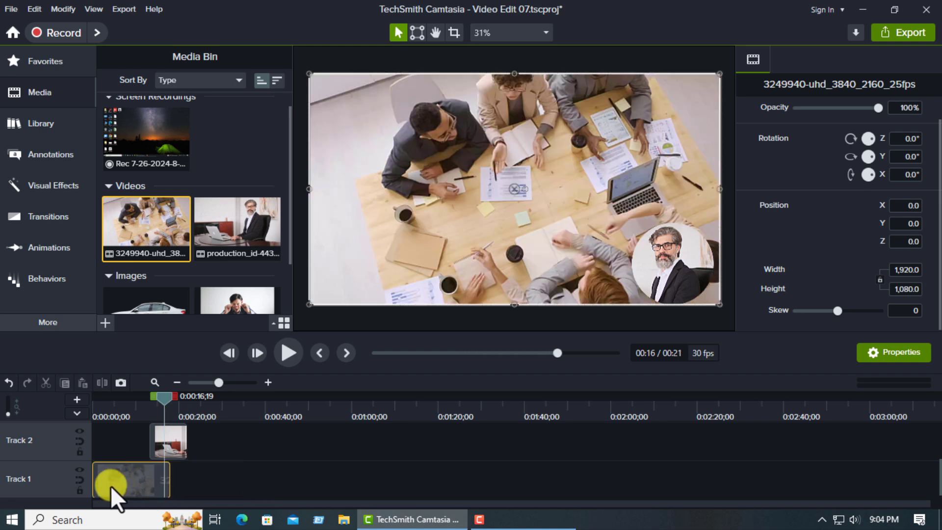
- Make Tracks 2 and 3 magnetic so that the office clip and the circle snap to the timeline's start
left_click(164, 442)
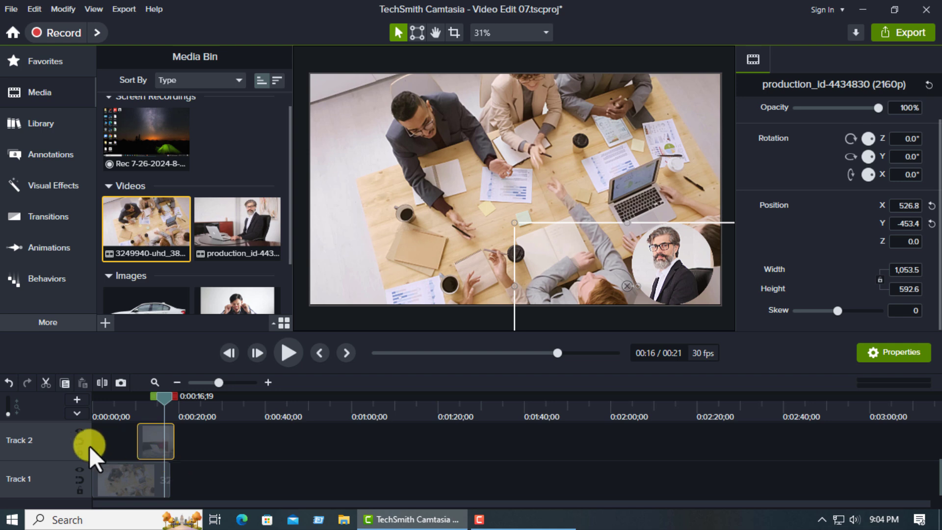
left_click(78, 439)
scroll(111, 462, "up", 1)
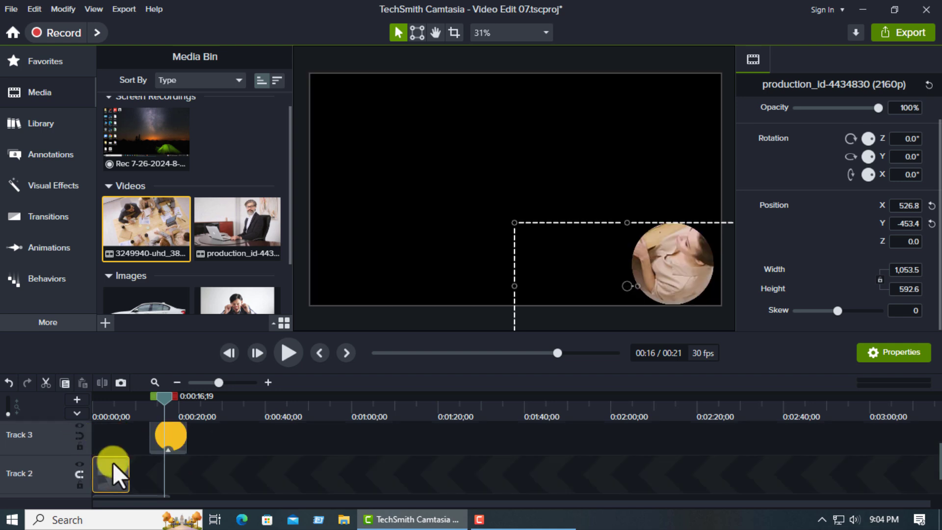
left_click(78, 434)
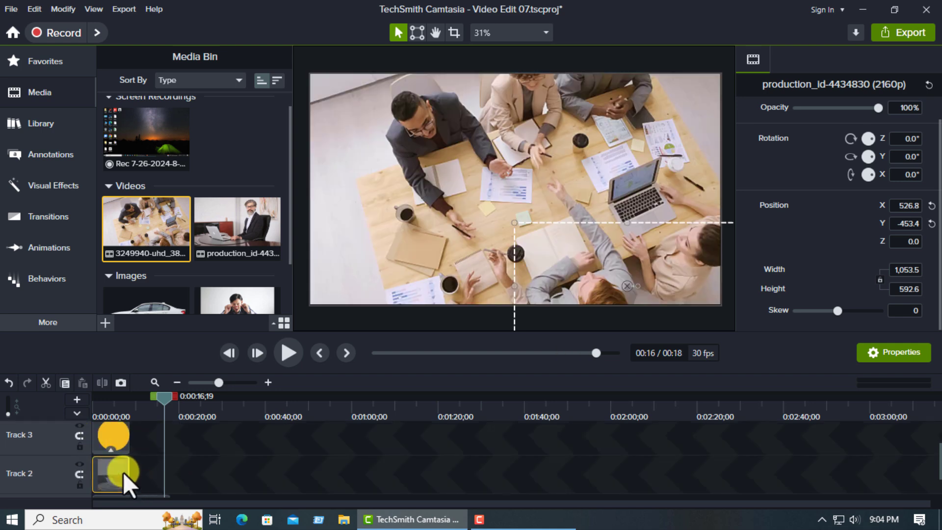
- Trim the end of the meeting video on Track 1 to match the end of the office clip
left_click_drag(124, 472, 168, 477)
scroll(168, 477, "down", 1)
left_click_drag(168, 477, 122, 477)
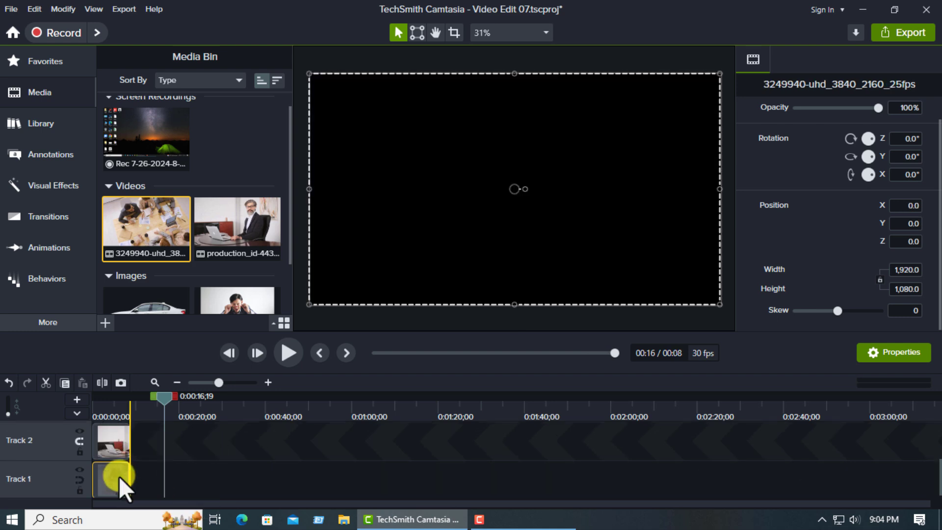
- Preview the circular video over the meeting footage from the start of the timeline
left_click_drag(161, 398, 45, 410)
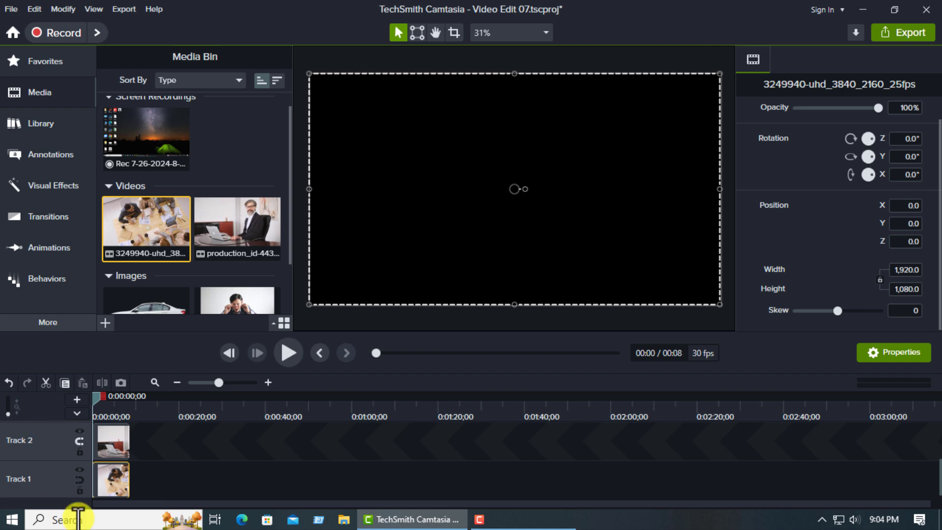
scroll(131, 476, "up", 1)
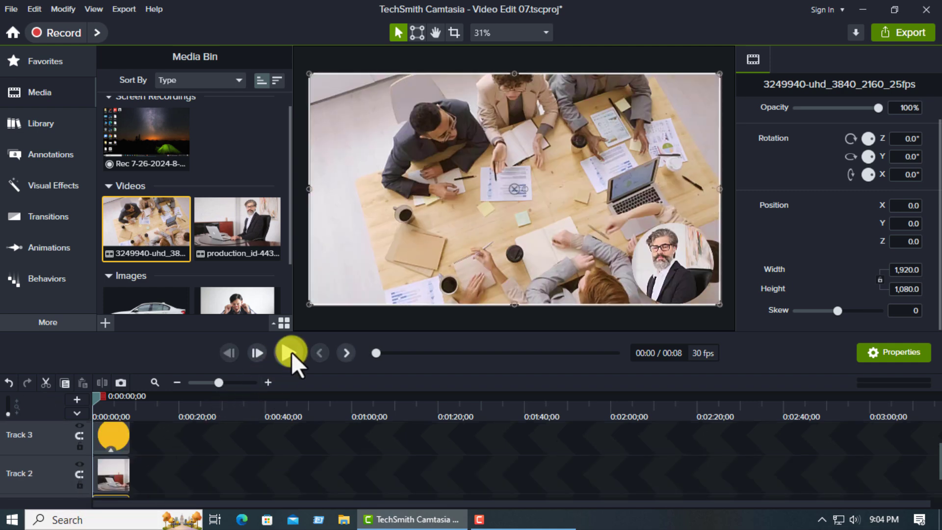
left_click(292, 351)
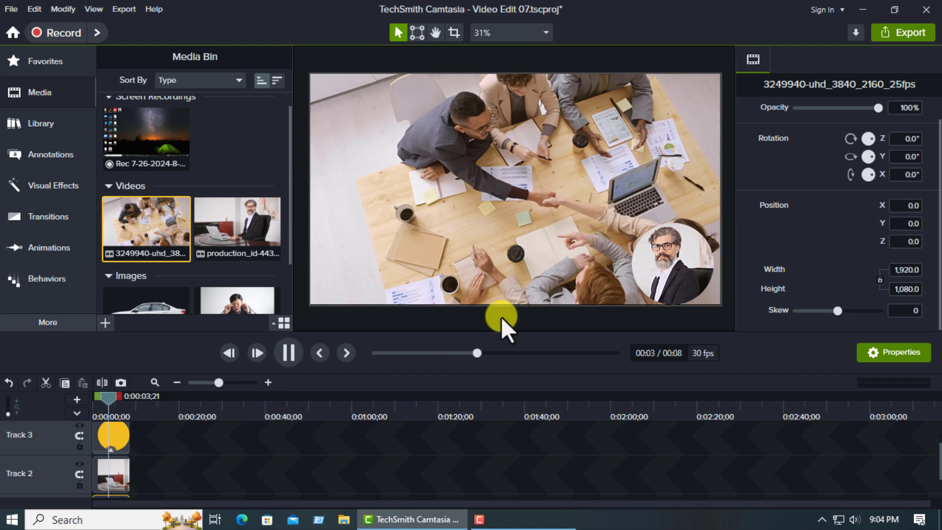
left_click(285, 354)
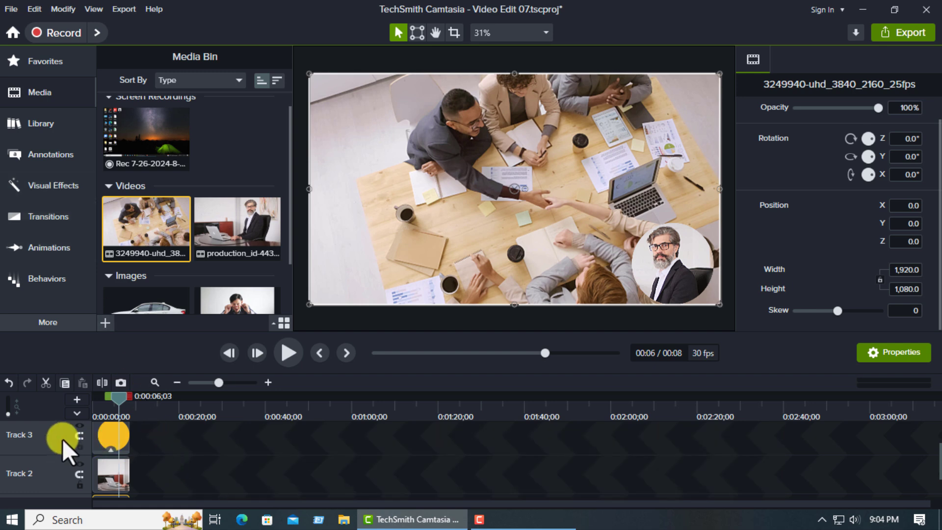
- Browse the visual effects around Media Matte, Motion Path and Reflection
scroll(73, 438, "up", 1)
left_click(10, 185)
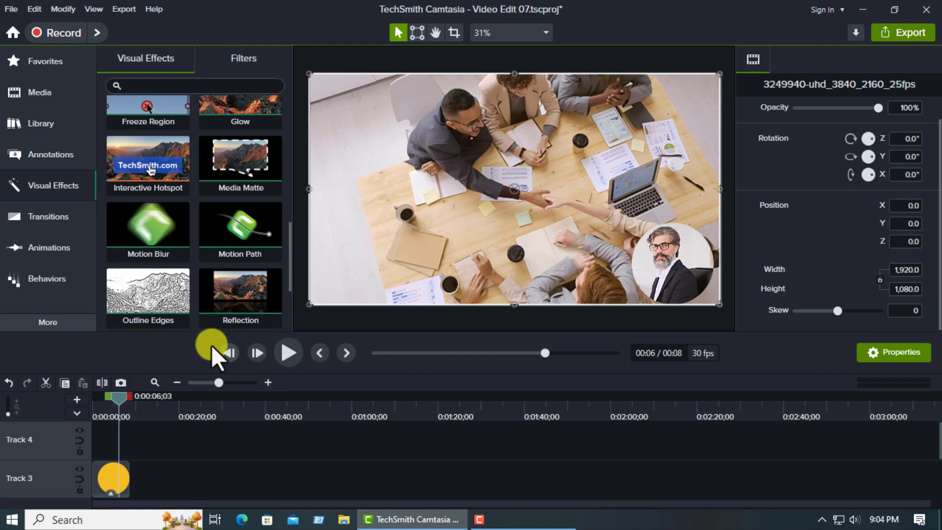
scroll(245, 301, "down", 3)
scroll(245, 305, "up", 2)
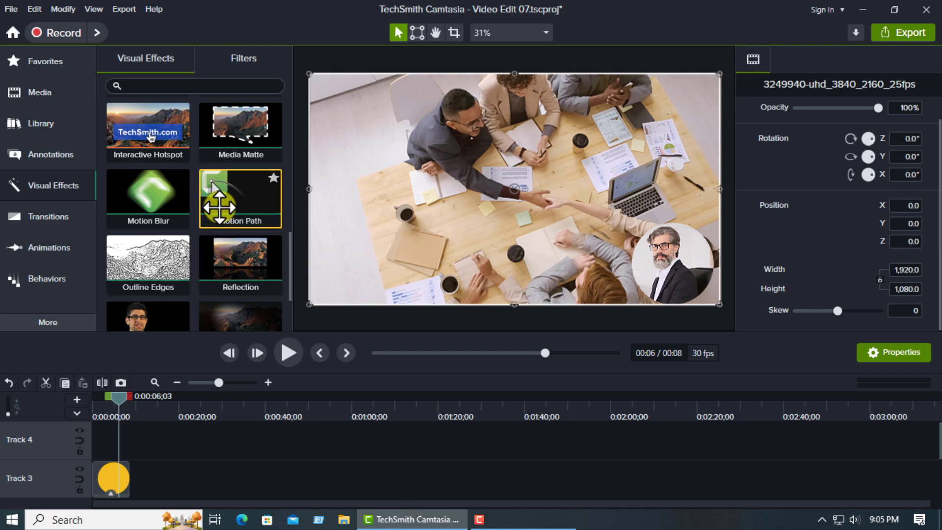
scroll(211, 444, "down", 3)
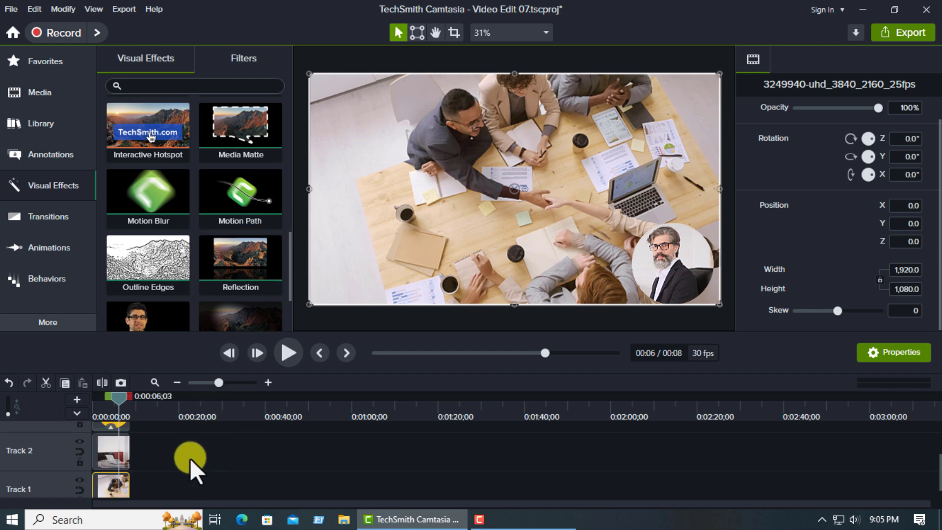
- Delete the clips on all three tracks to empty the timeline
left_click_drag(151, 429, 96, 492)
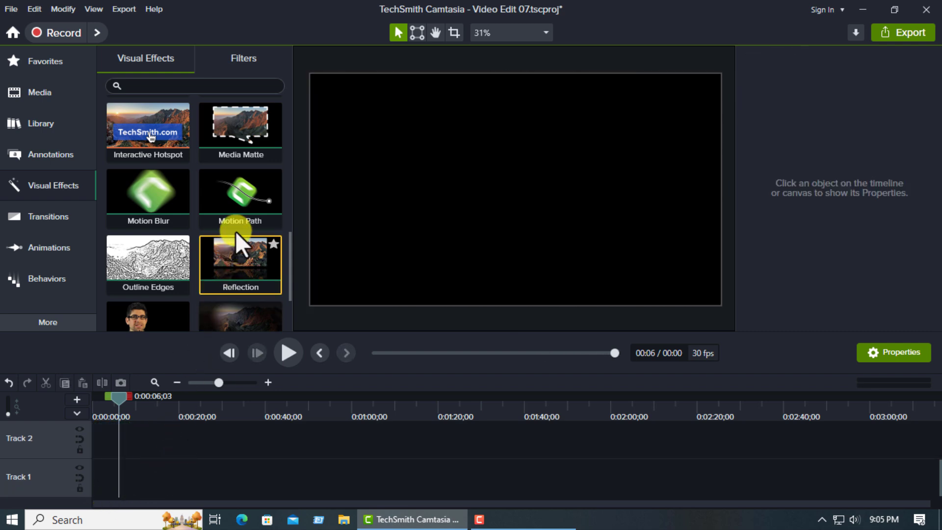
left_click_drag(156, 291, 159, 294)
- Add the Car.png image from the media bin to the canvas, in the lower area right of its centre
left_click(41, 93)
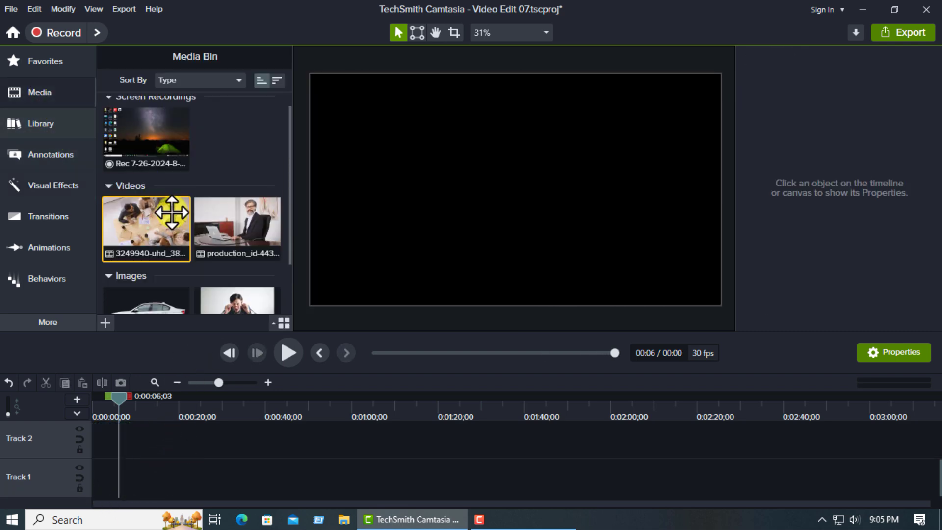
scroll(197, 289, "down", 2)
left_click(168, 245)
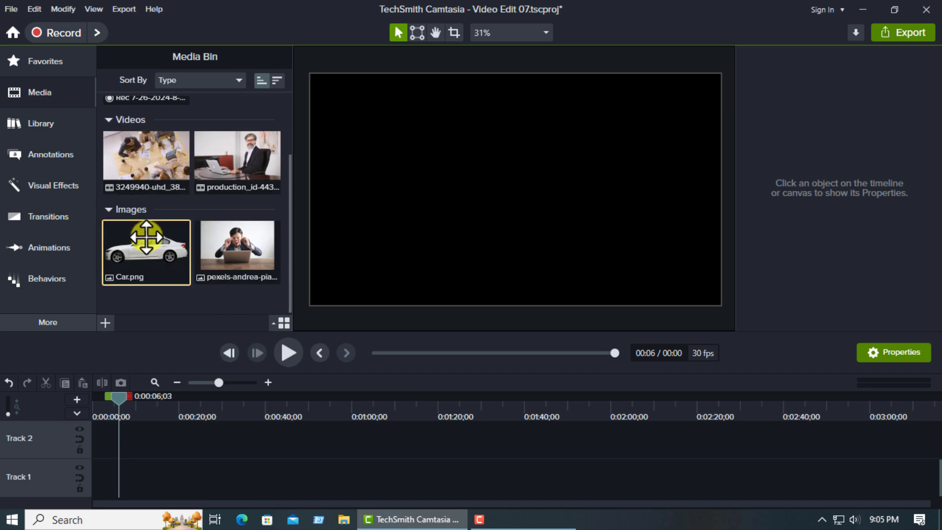
left_click_drag(169, 245, 553, 237)
left_click(444, 241)
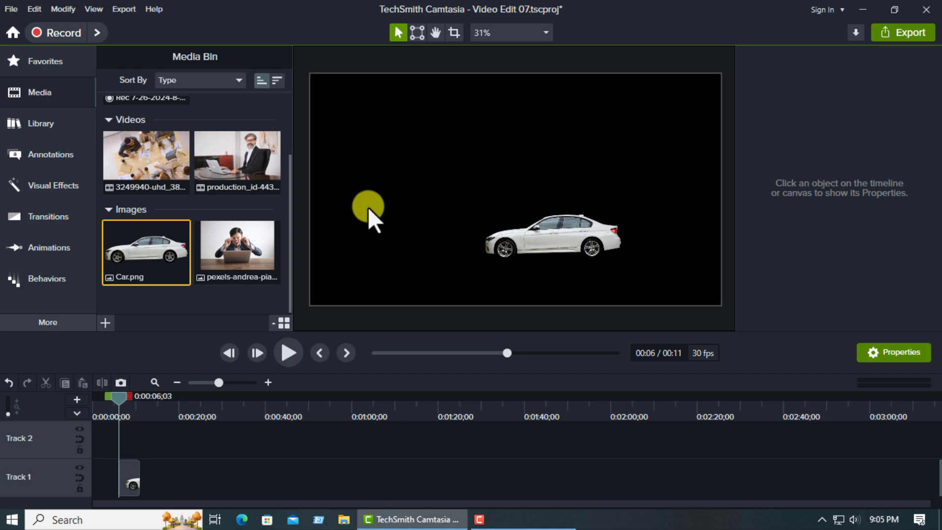
- Set the project's canvas color to light blue #A7F1F6 and apply the setting
right_click(371, 181)
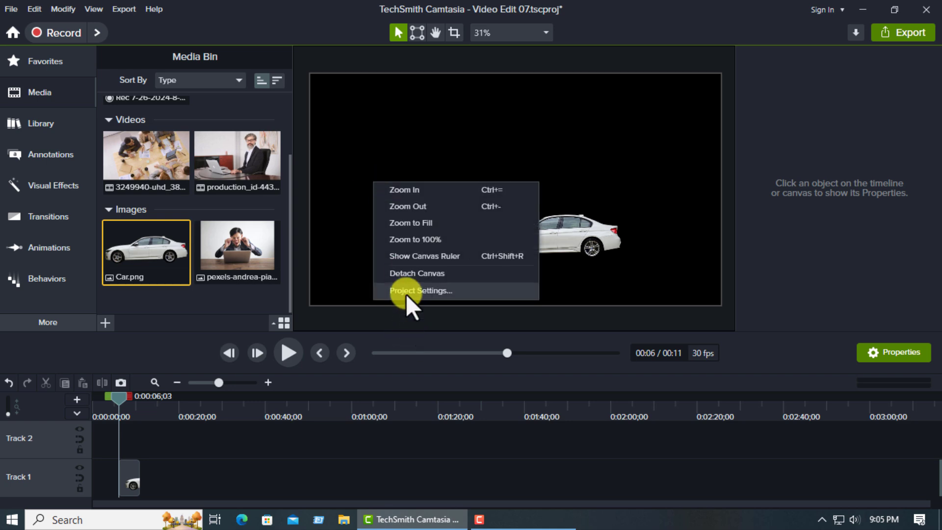
left_click(405, 291)
left_click(570, 261)
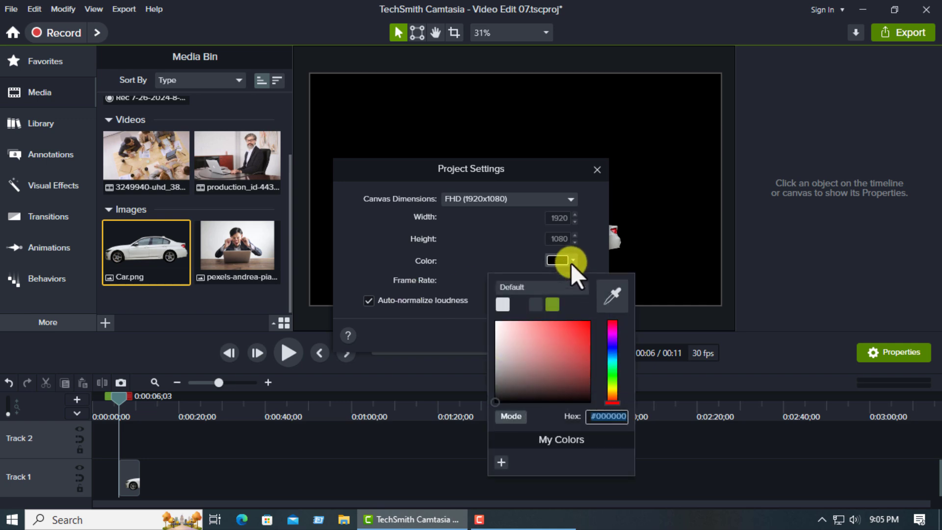
left_click(556, 327)
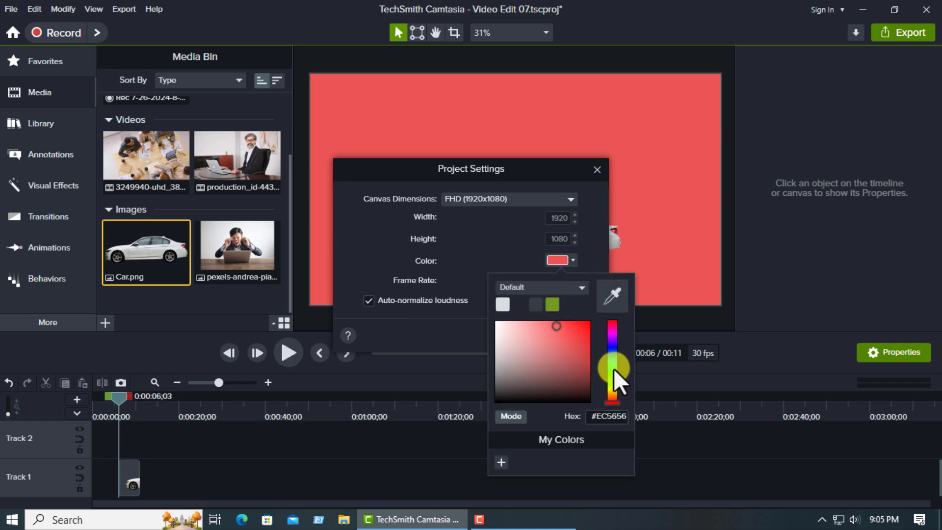
left_click_drag(614, 369, 613, 361)
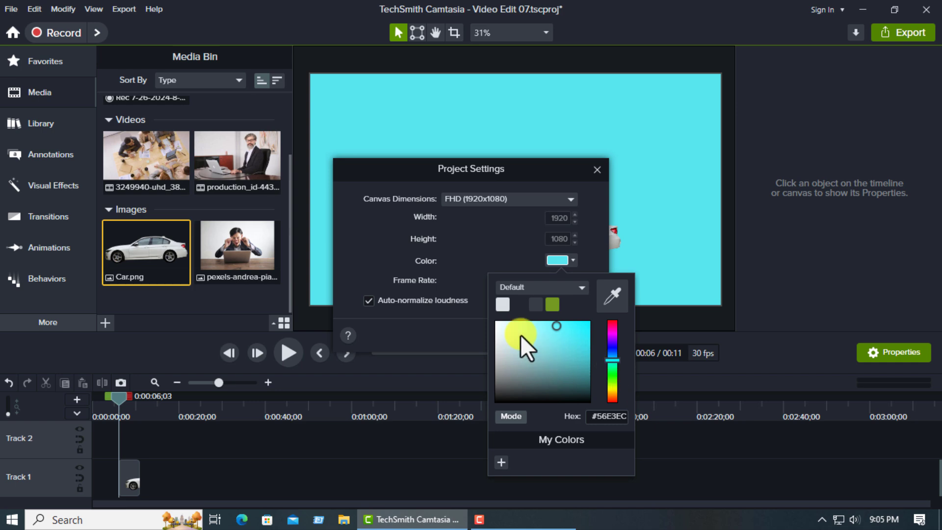
left_click(526, 323)
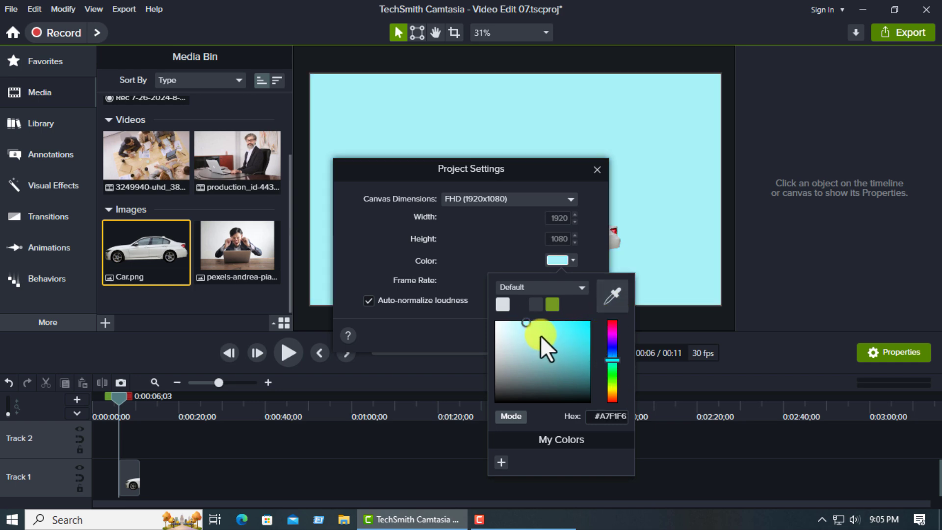
left_click(476, 267)
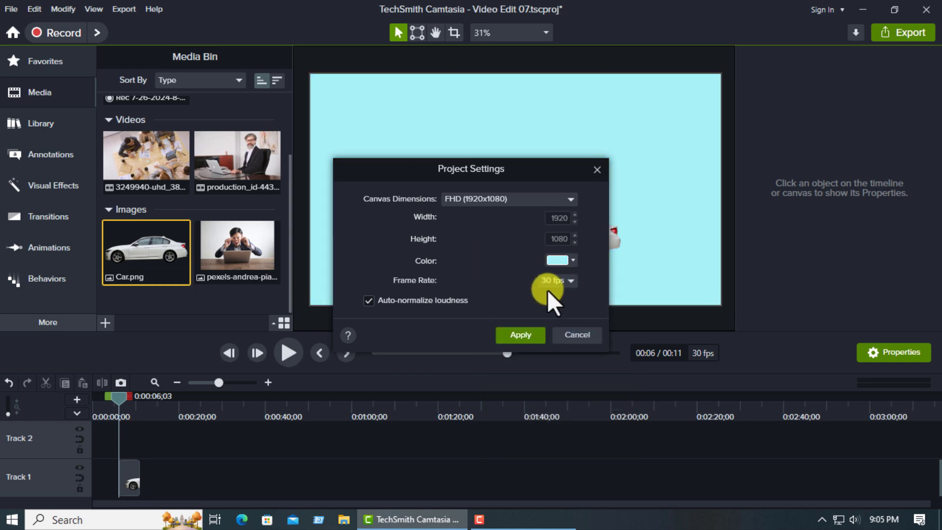
left_click(527, 339)
- Place the car in the canvas's lower right corner and extend its clip to end at about 23 seconds
left_click_drag(564, 248, 639, 291)
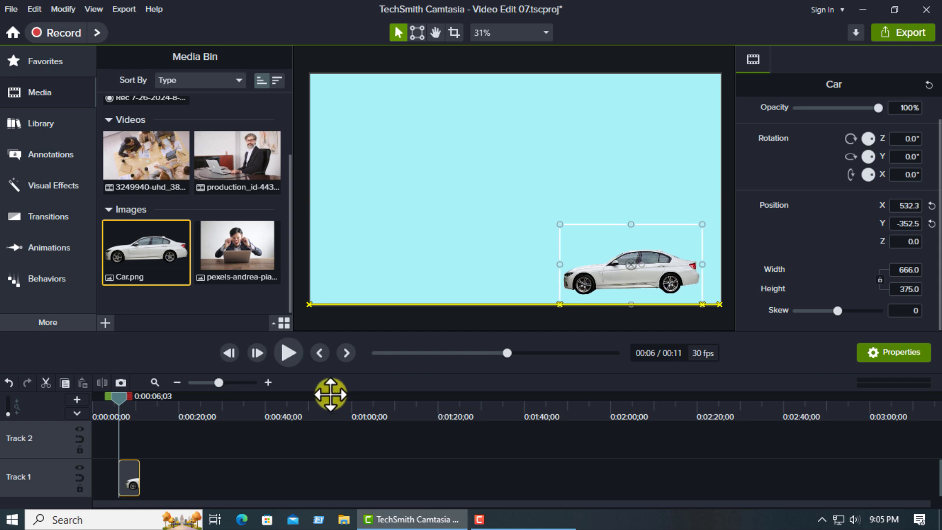
left_click_drag(136, 479, 194, 477)
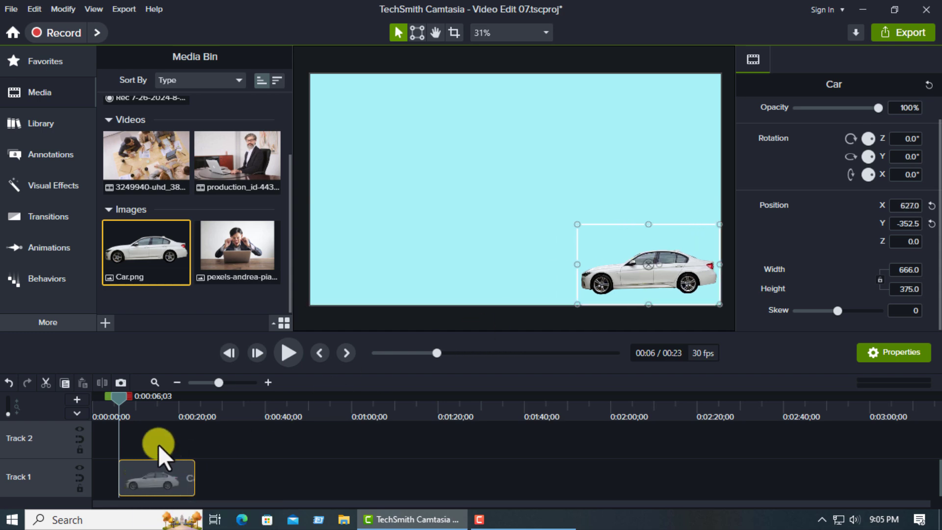
- Apply the Motion Path visual effect to the car and preview its movement
left_click(52, 187)
left_click_drag(238, 196, 635, 264)
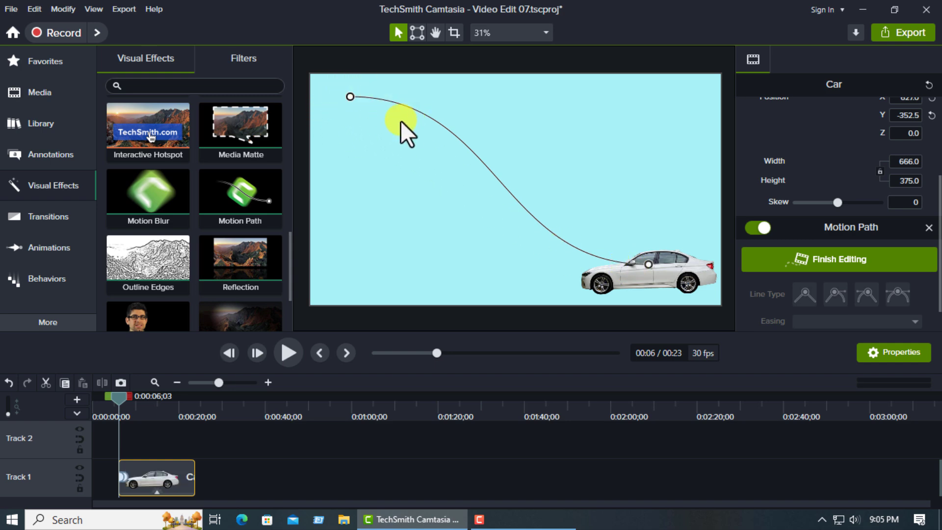
left_click(291, 351)
left_click(290, 351)
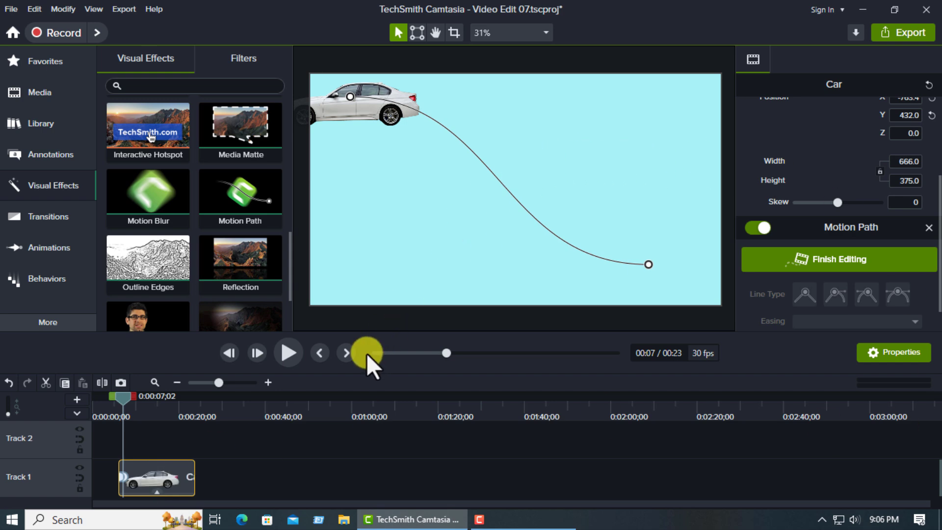
- Stretch the car's motion path animation on Track 1 to end at about 20 seconds
left_click(123, 476)
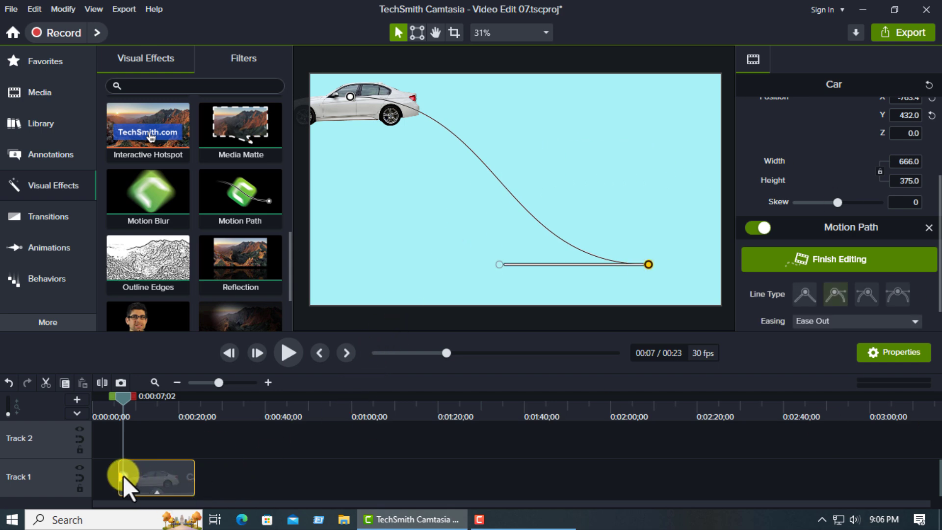
scroll(137, 482, "up", 2)
scroll(140, 482, "up", 2)
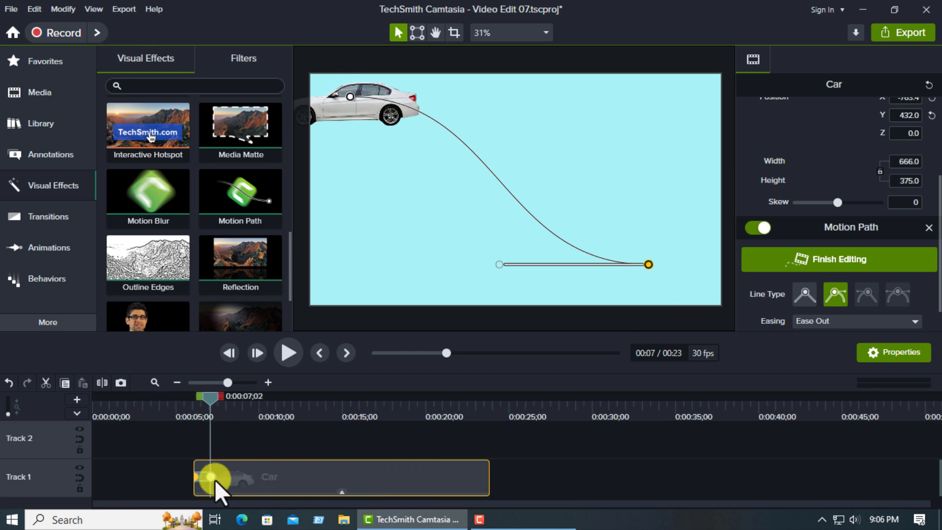
left_click_drag(213, 478, 427, 482)
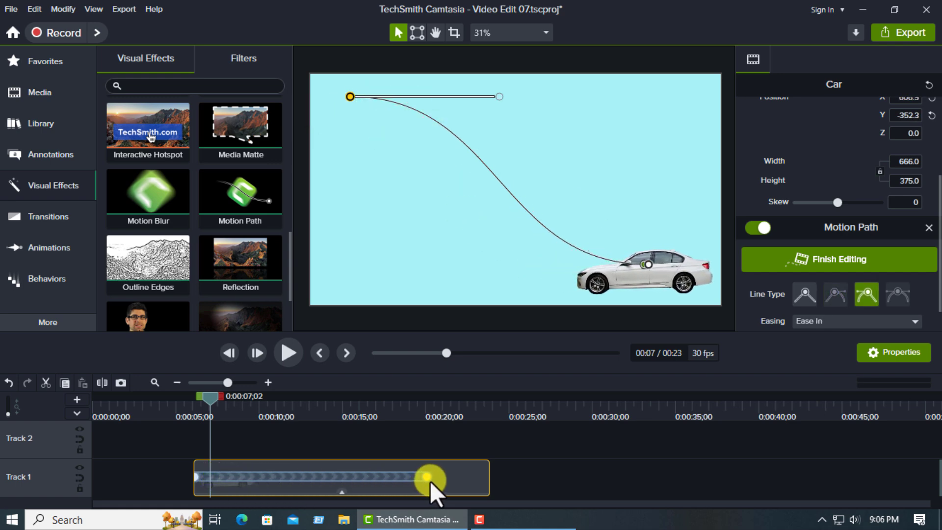
- Move the path's upper left end point down to the car's level and preview the drive from the clip's start
left_click_drag(220, 401, 195, 399)
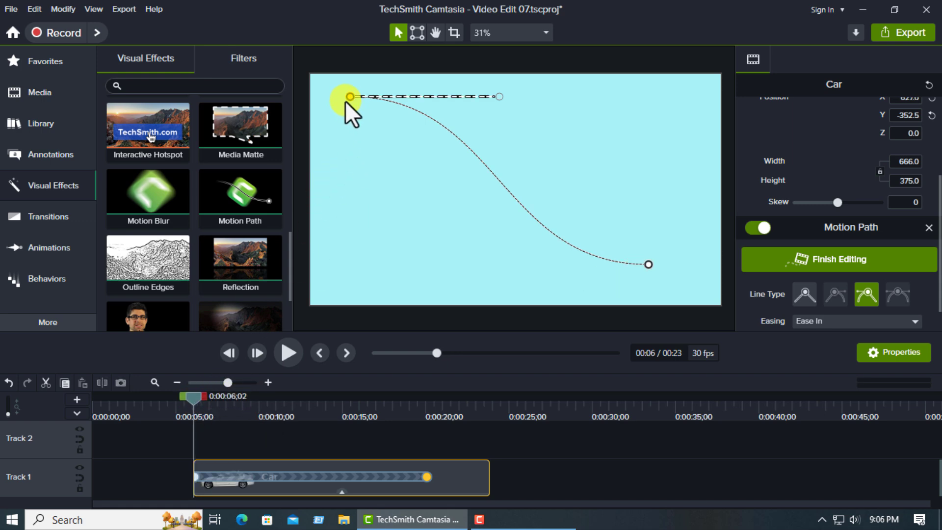
left_click_drag(349, 97, 332, 263)
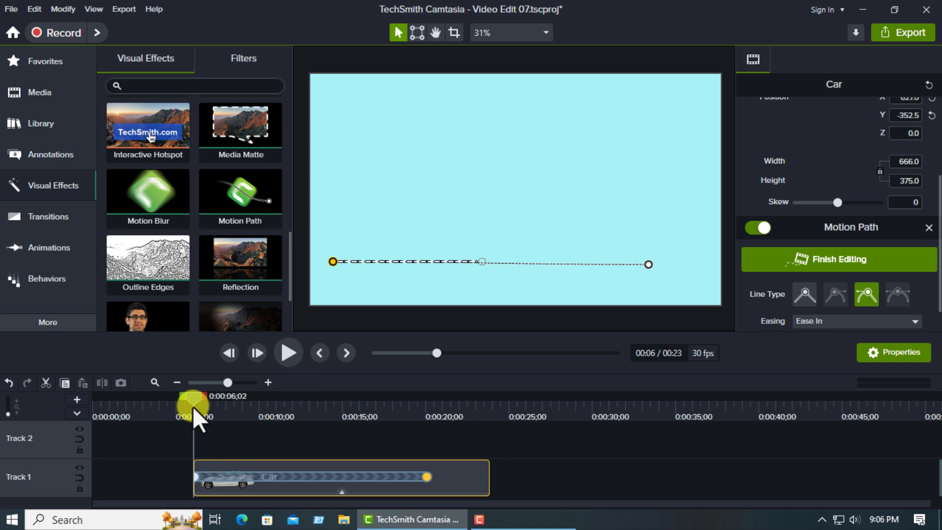
left_click(283, 357)
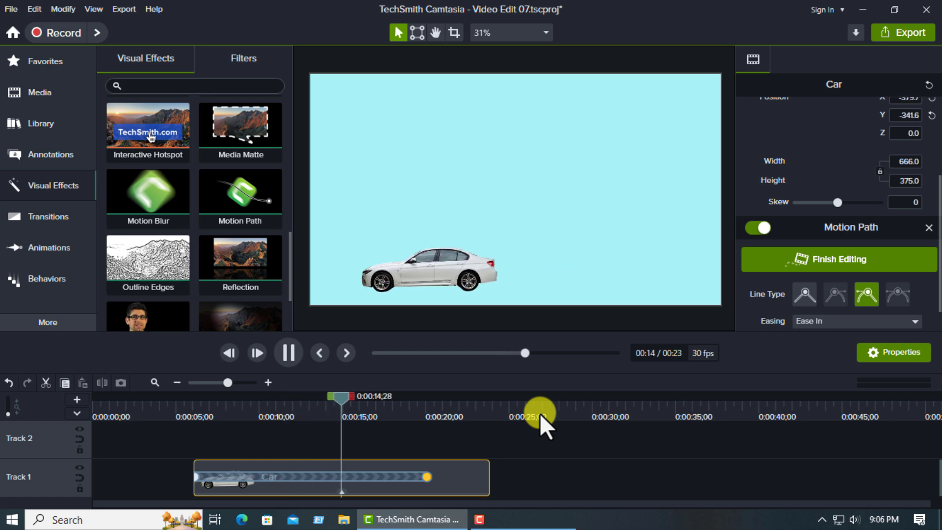
left_click(289, 352)
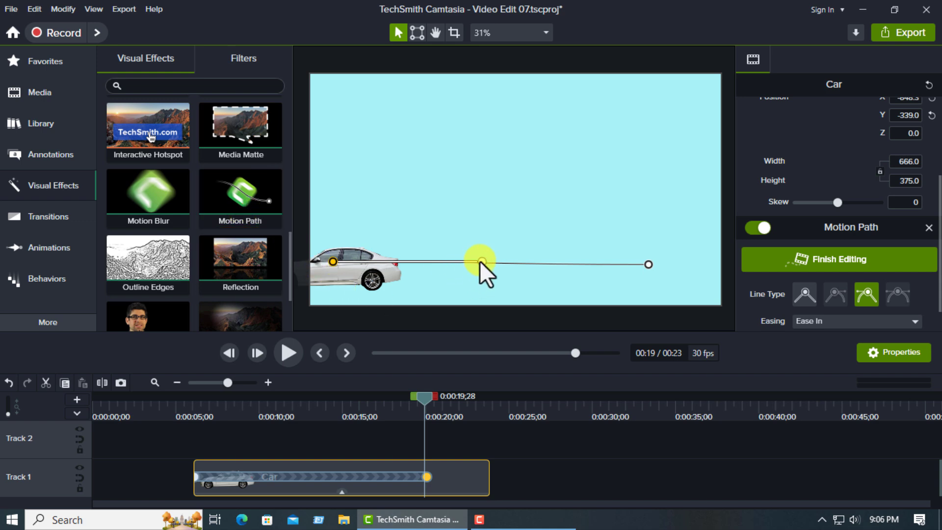
- Raise the path's left end point slightly and shift its starting point toward the canvas's lower right corner
left_click_drag(330, 261, 340, 219)
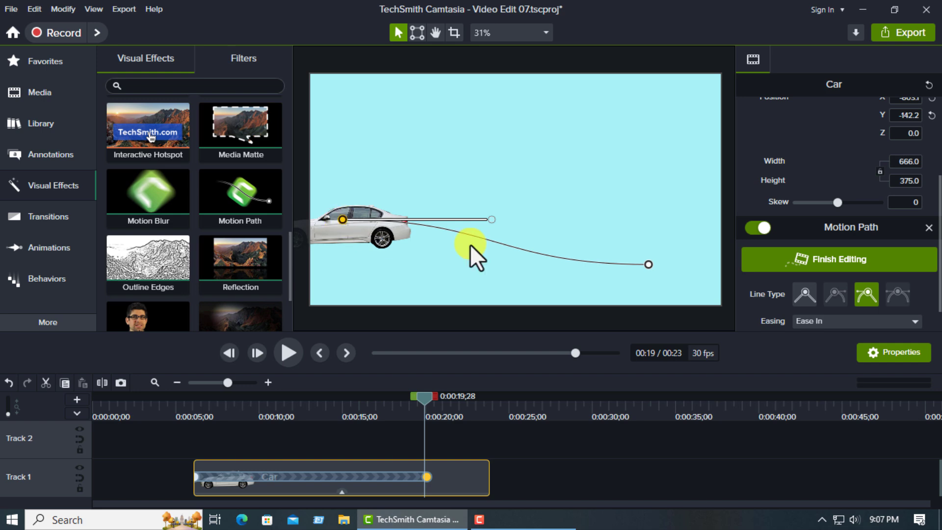
left_click(649, 264)
left_click_drag(649, 263, 694, 282)
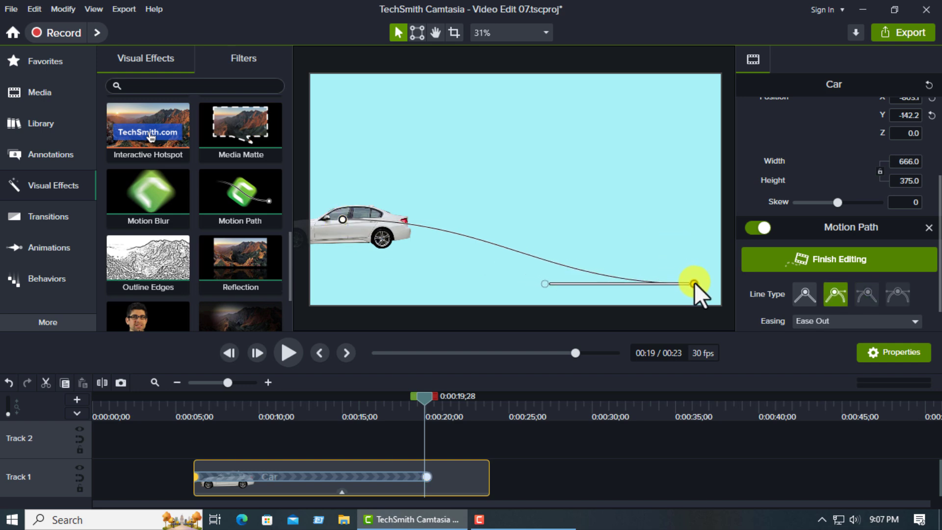
- Preview the car following the sloped path from the start of its clip
left_click_drag(428, 399, 202, 418)
left_click(294, 356)
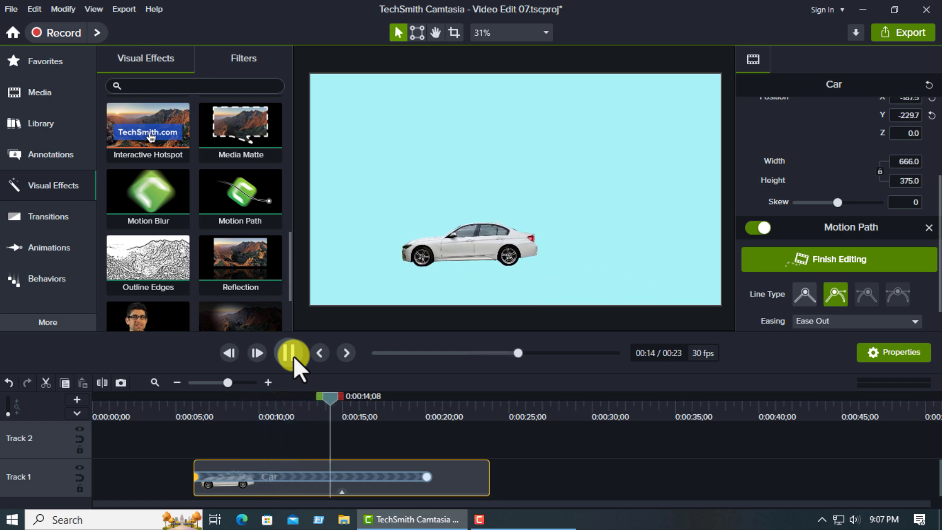
left_click(293, 354)
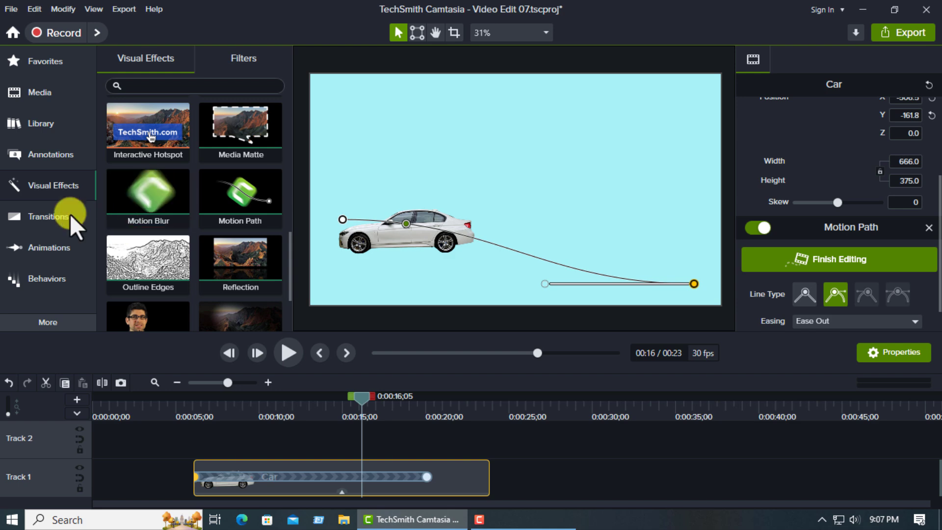
- Import the Faruk Technical Tips Logo PNG image from the Documents And Others folder into the media bin
left_click(37, 96)
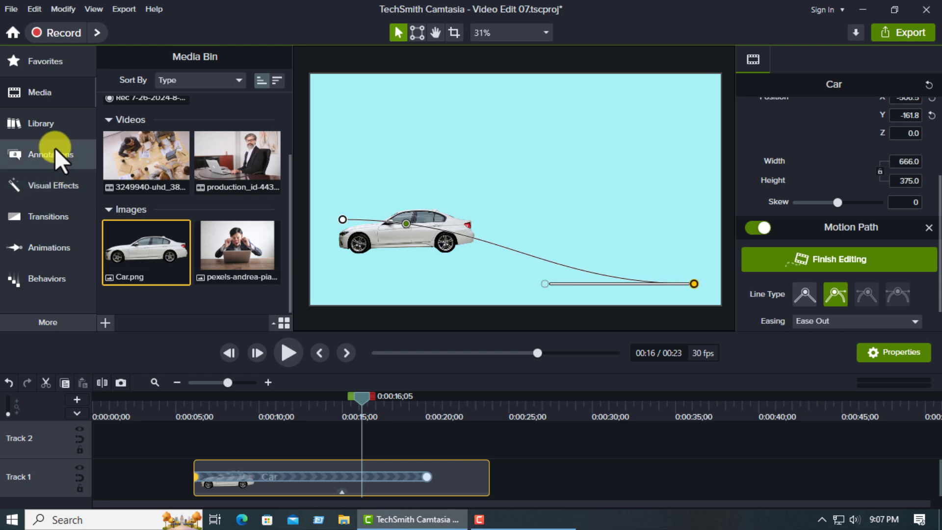
left_click(106, 323)
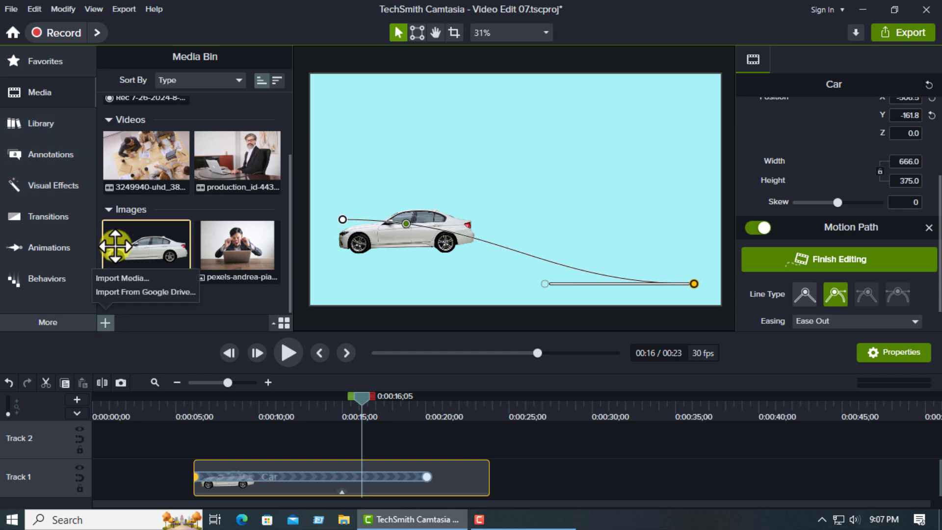
left_click(120, 280)
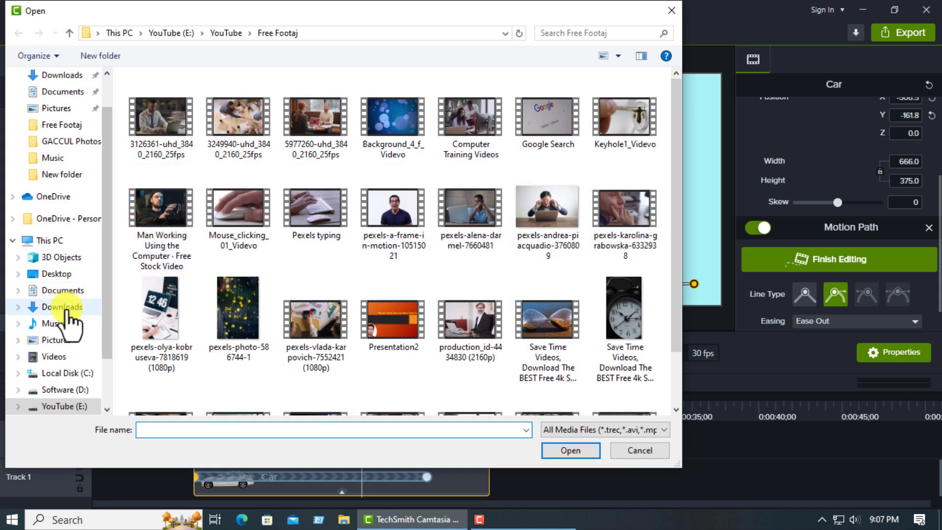
scroll(68, 323, "down", 2)
left_click(57, 338)
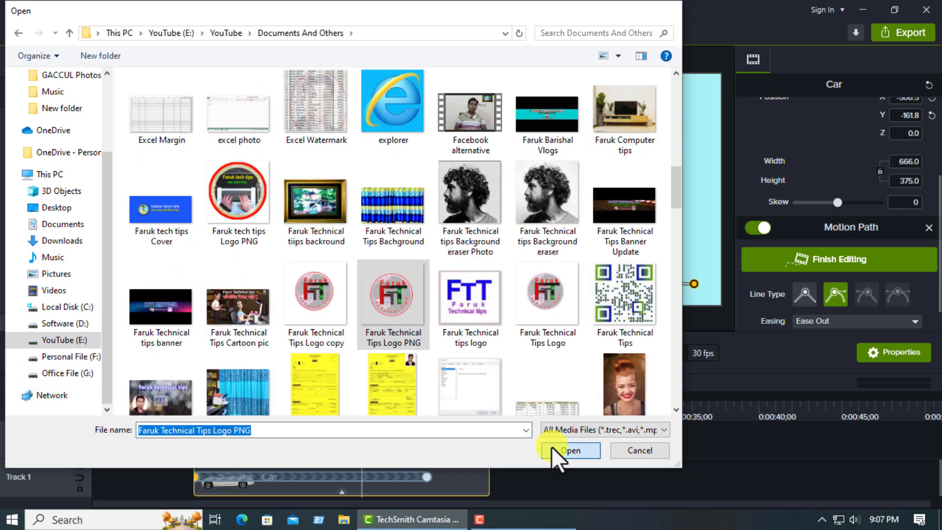
left_click(551, 447)
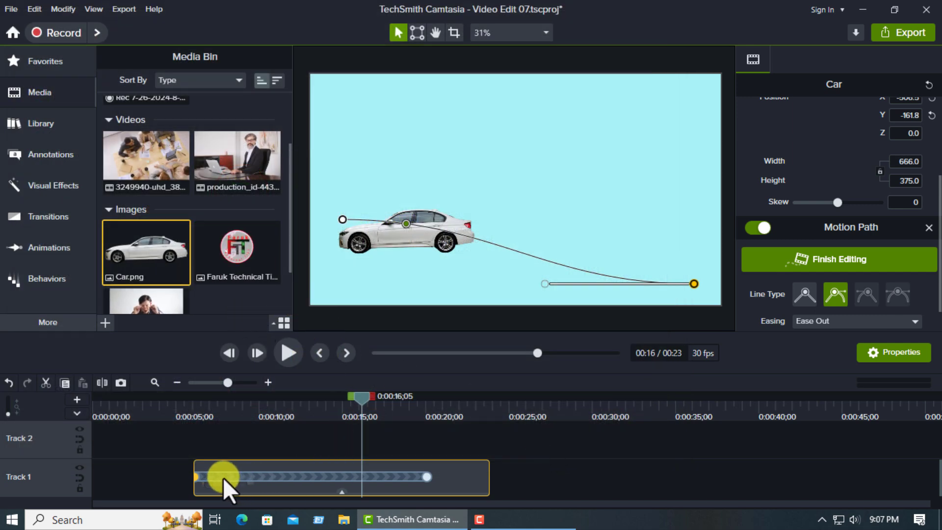
- Replace the car clip on Track 1 with the imported logo image and place it in the canvas's lower right area
left_click_drag(162, 464, 523, 492)
key("Delete")
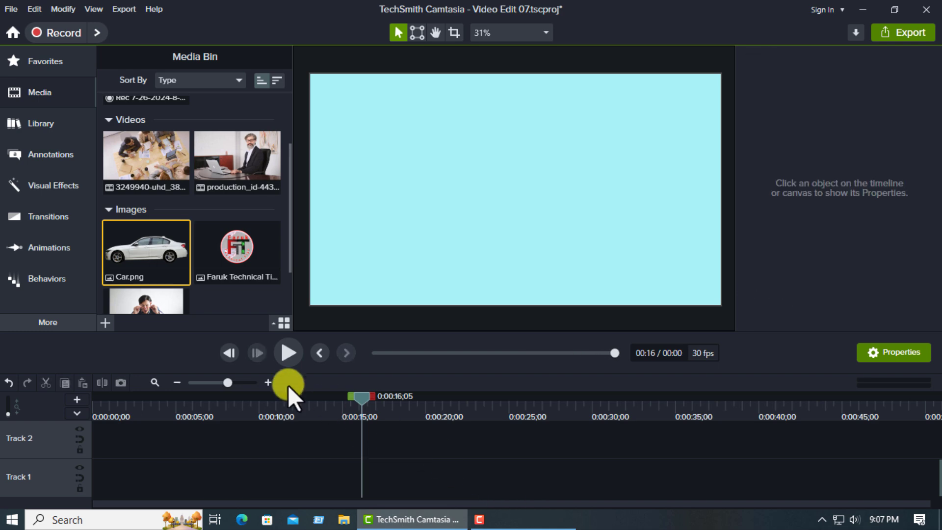
left_click_drag(227, 265, 259, 483)
left_click(263, 411)
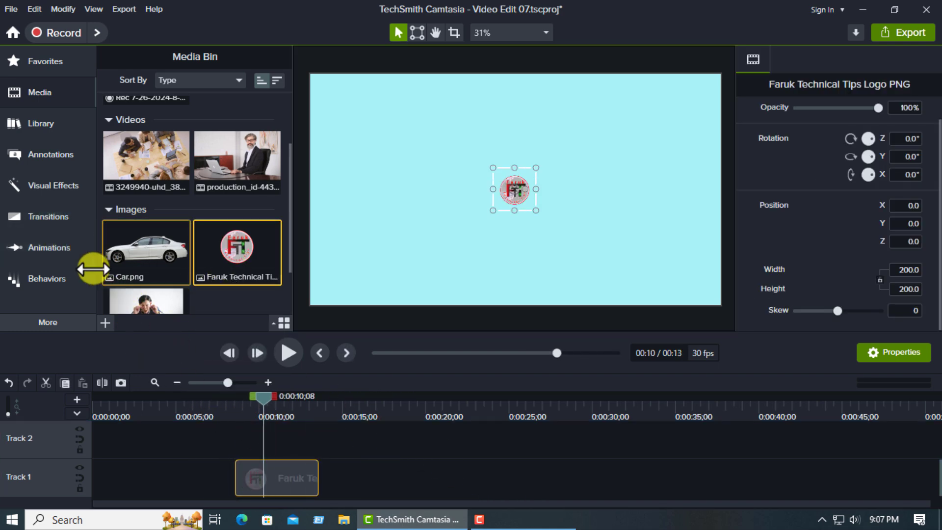
left_click_drag(514, 191, 656, 260)
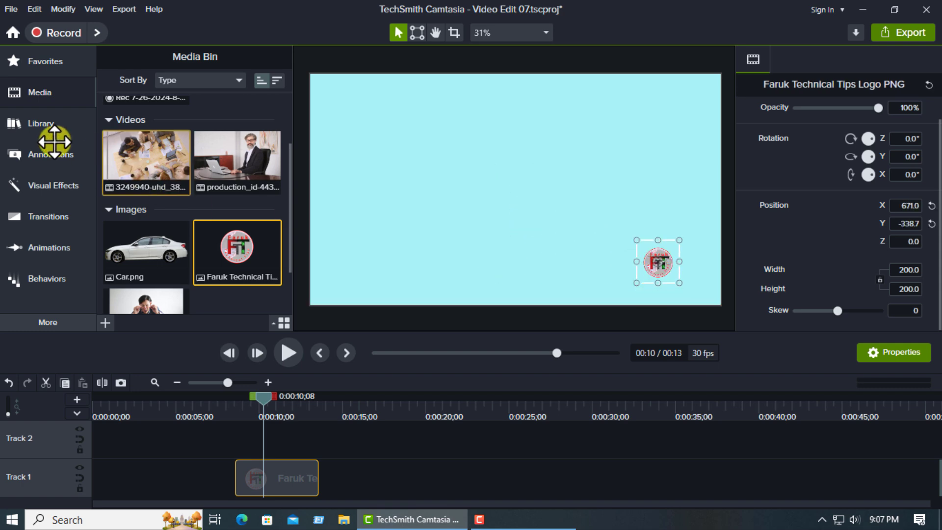
- Apply Motion Path to the logo with its animation spread over most of the clip, and preview it from the clip's start
left_click(52, 188)
left_click_drag(241, 197, 268, 470)
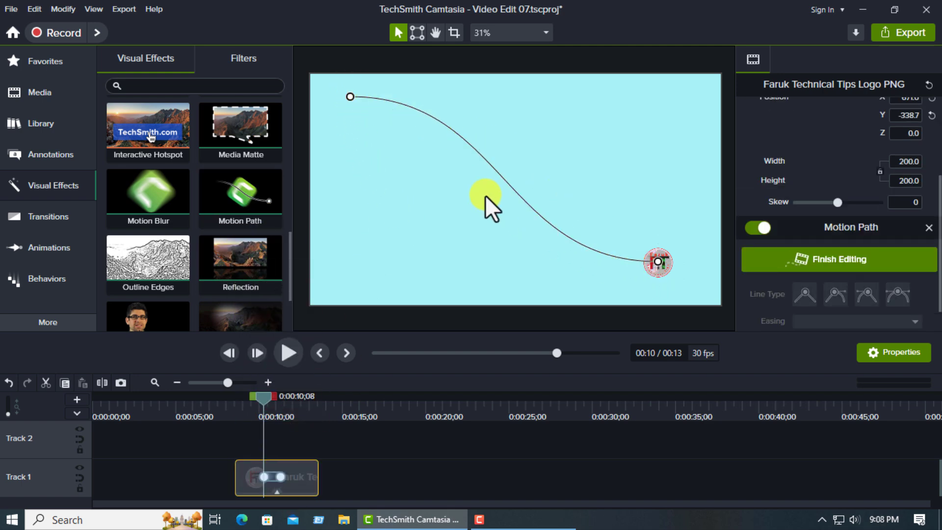
left_click_drag(264, 477, 302, 479)
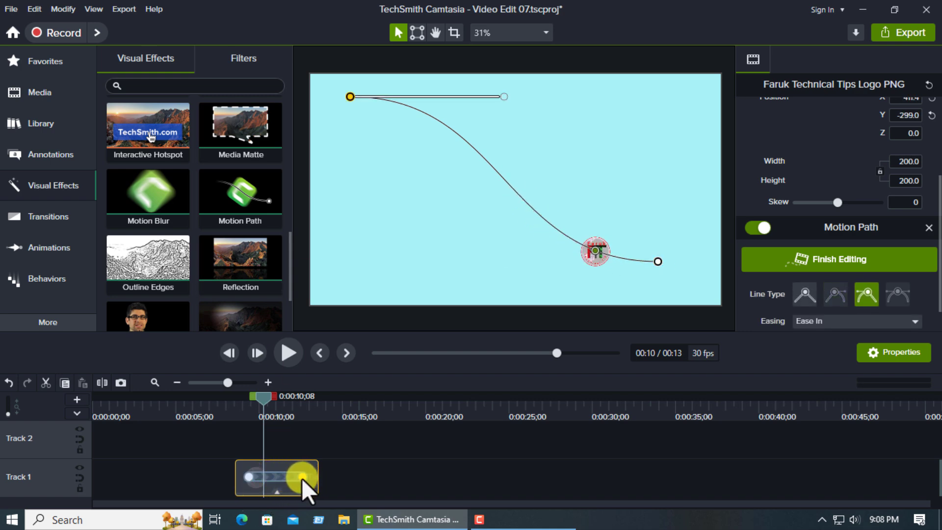
left_click_drag(263, 420, 246, 398)
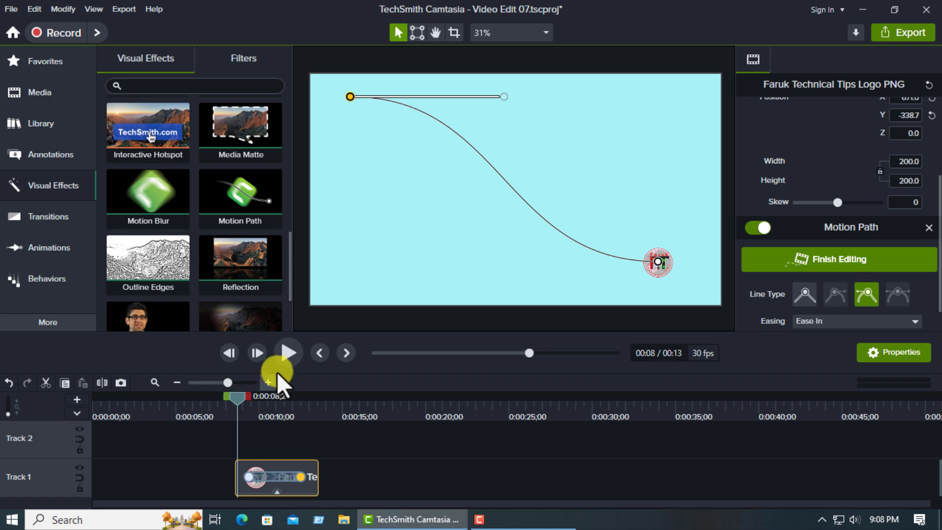
left_click(284, 354)
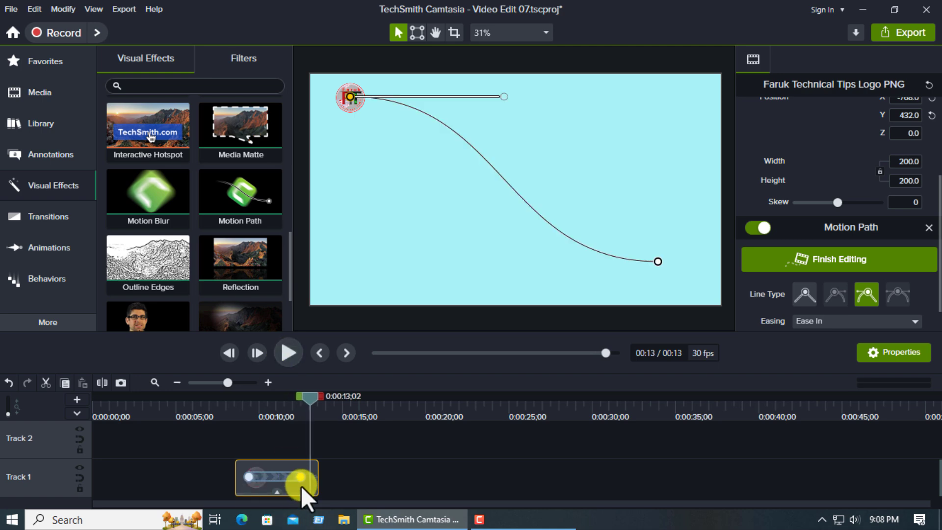
- Extend the logo clip to about 15 seconds, with its motion path animation spanning nearly the whole clip
left_click_drag(316, 479, 345, 478)
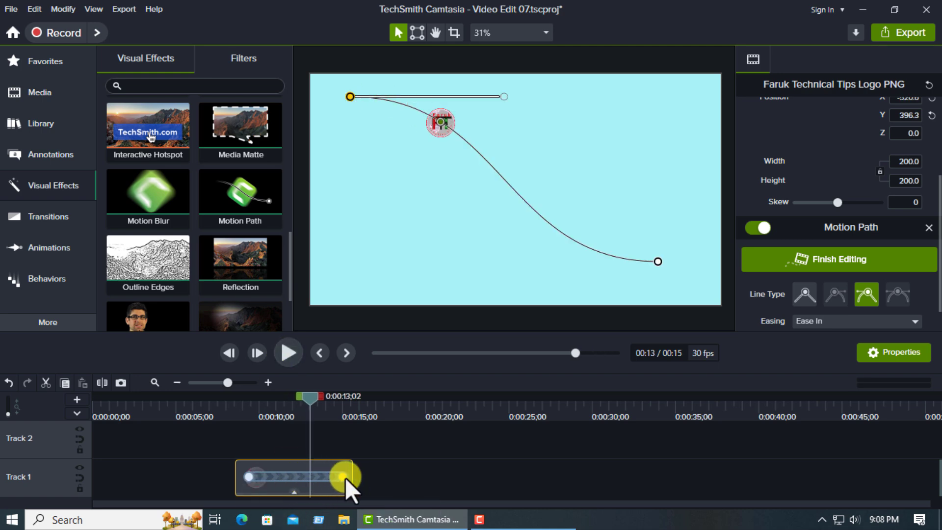
left_click(247, 476)
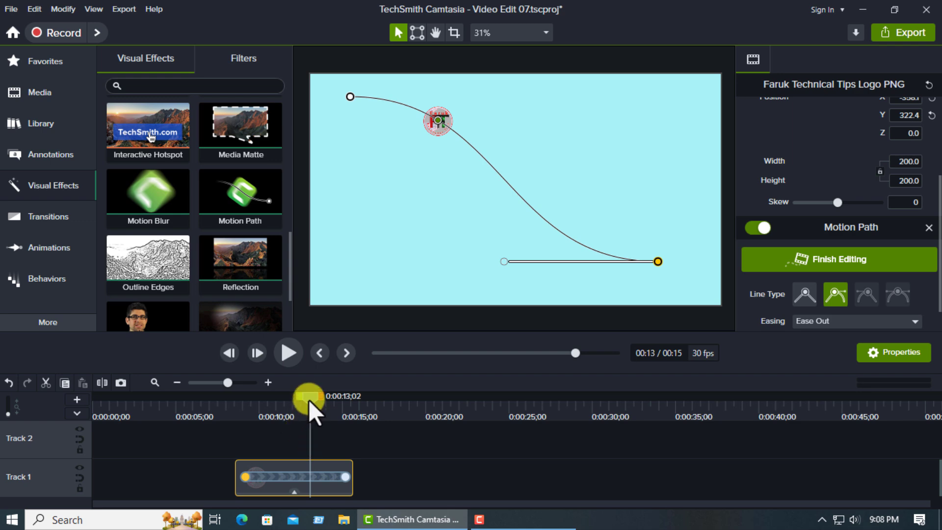
- Preview the logo's motion path animation from the start of its clip
left_click_drag(308, 399, 238, 409)
left_click(289, 351)
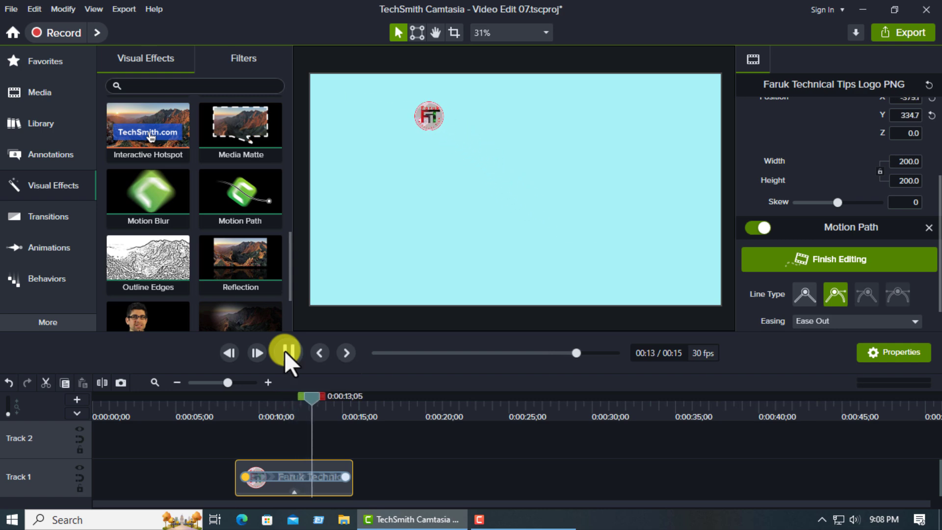
left_click(286, 351)
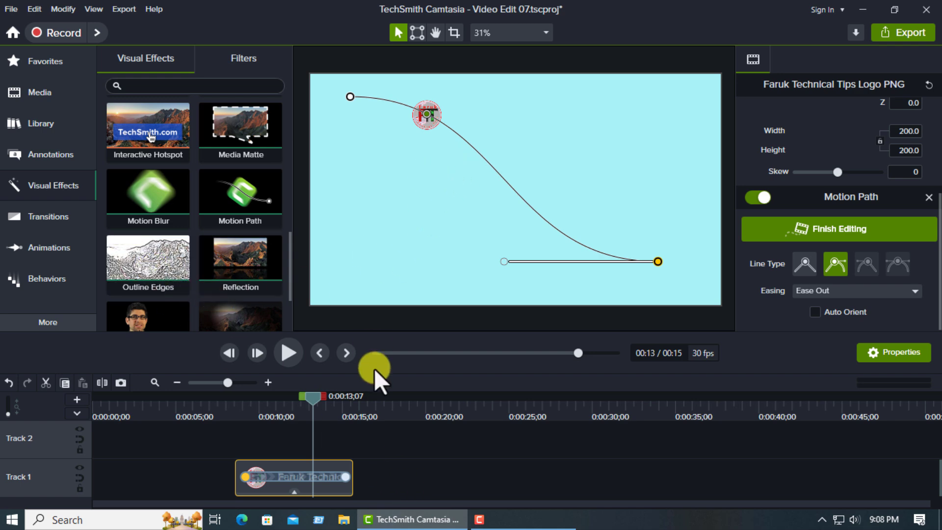
- Delete the logo clip from Track 1
key("Delete")
left_click(294, 477)
key("Delete")
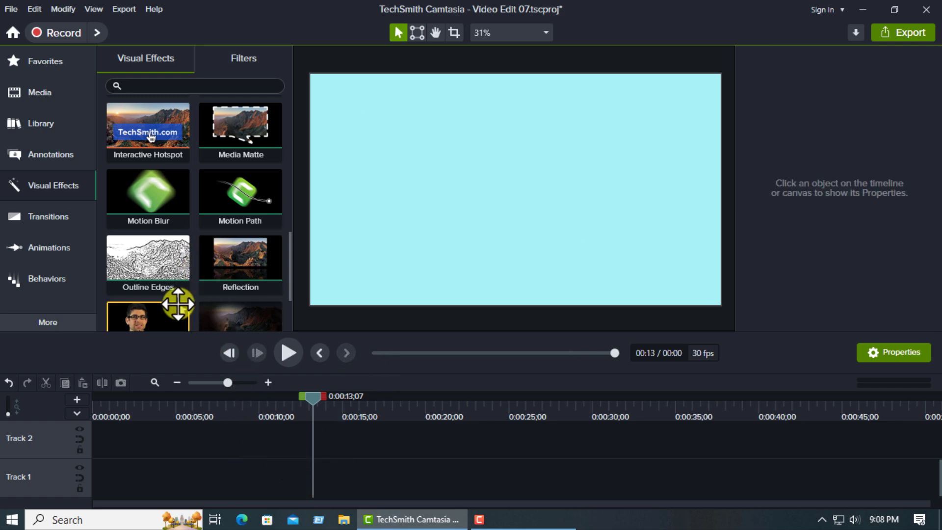
- Add the logo image to Track 1 again and enlarge it near the canvas center to about 861 by 829
left_click(34, 94)
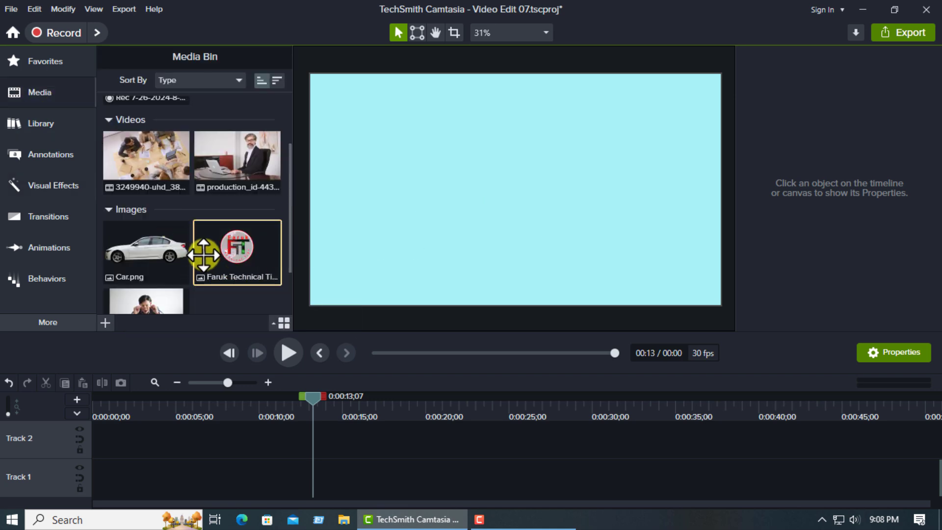
left_click_drag(204, 254, 252, 473)
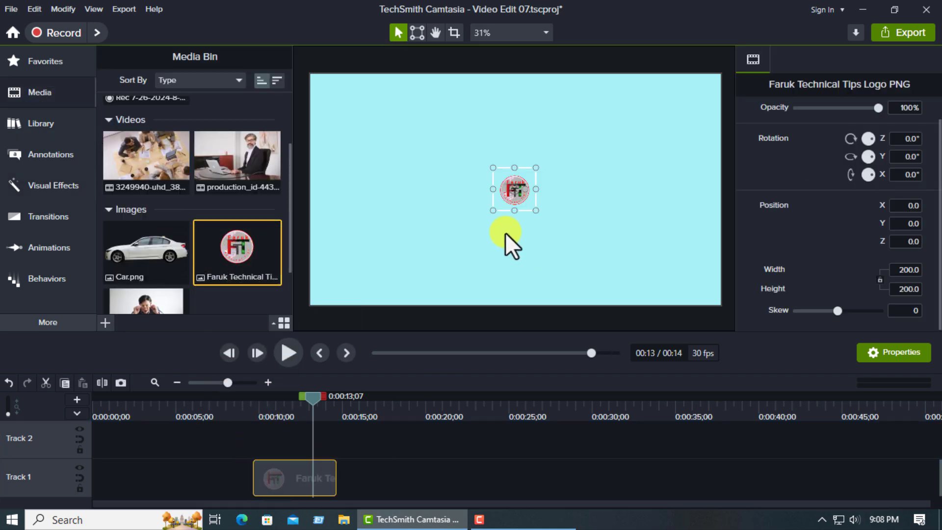
left_click_drag(535, 211, 564, 232)
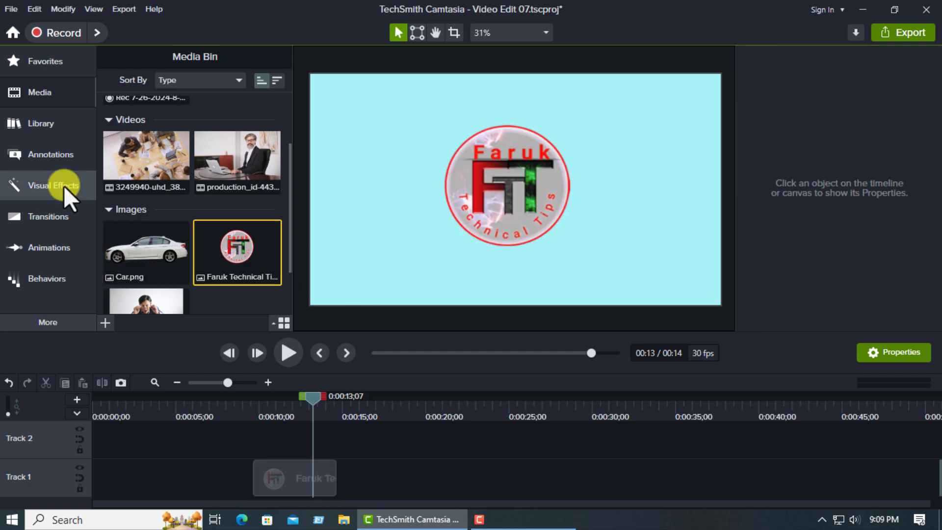
- Apply the Outline Edges effect to the logo clip and lower its Intensity and Desaturate to 0
left_click(63, 185)
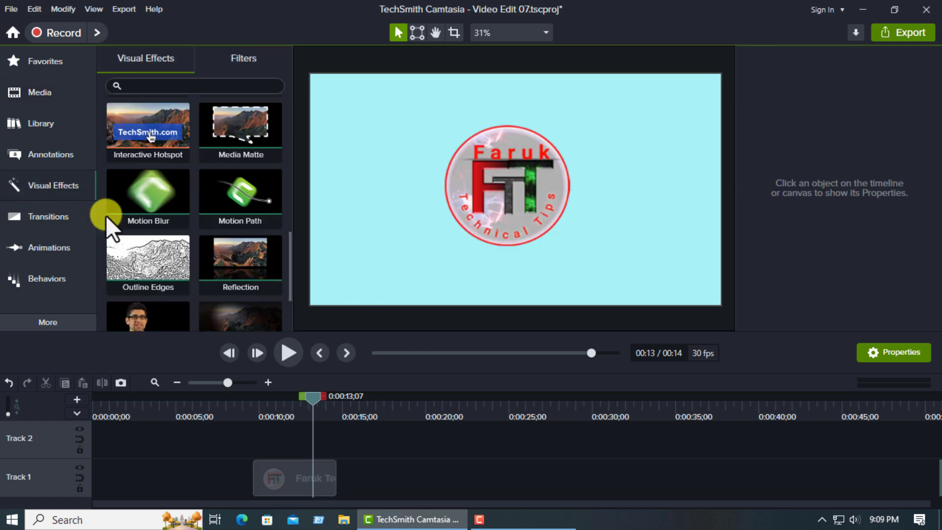
left_click_drag(153, 267, 288, 474)
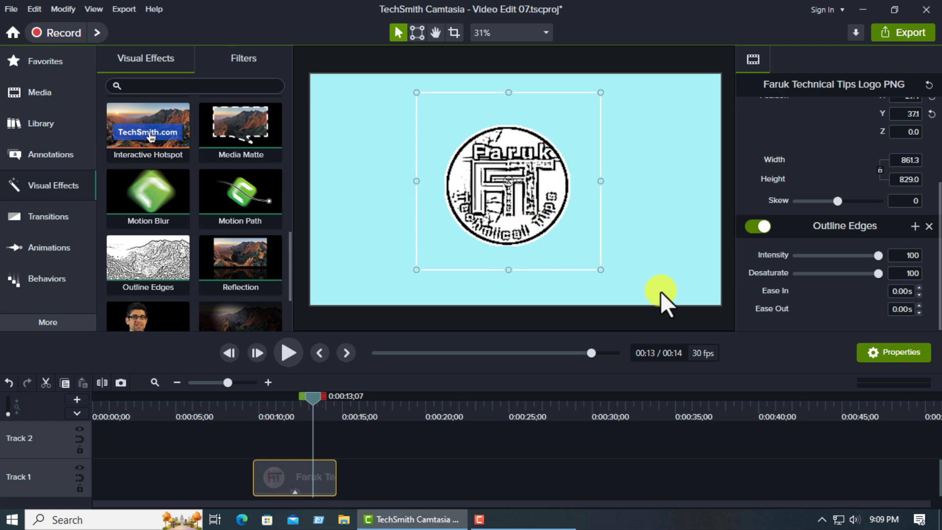
left_click_drag(877, 258, 810, 282)
mouse_move(842, 255)
left_mouse_down()
mouse_move(870, 256)
mouse_move(808, 257)
mouse_move(843, 277)
mouse_move(873, 277)
mouse_move(800, 275)
mouse_move(804, 251)
mouse_move(846, 255)
left_mouse_up()
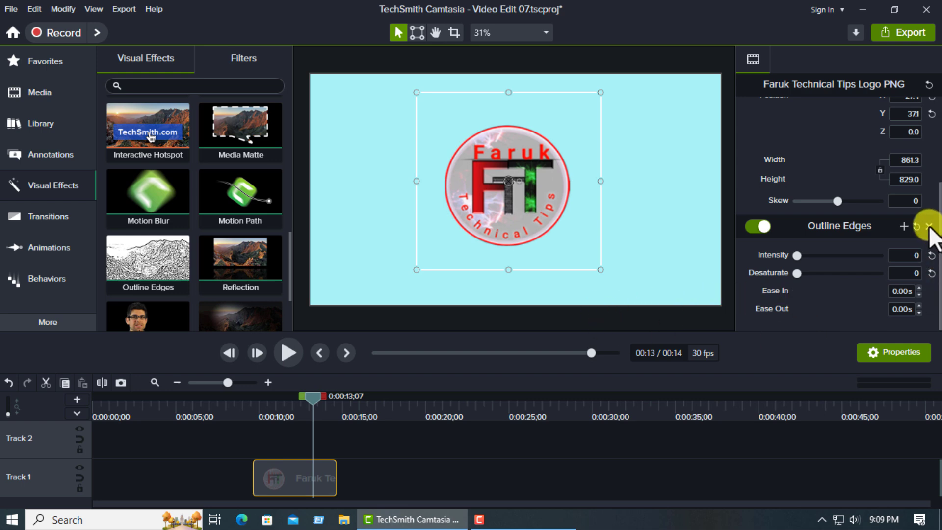
- Remove the Outline Edges effect from the logo and delete the logo clip from Track 1
left_click(929, 226)
left_click_drag(220, 464, 396, 479)
key("Delete")
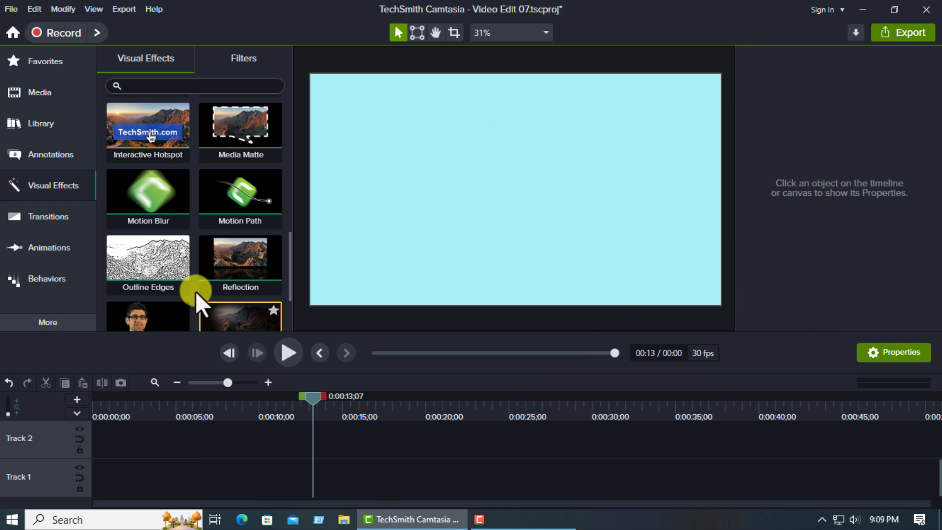
- Place the production_id-4434830 video on Track 1 and apply the Outline Edges effect to it
left_click(49, 98)
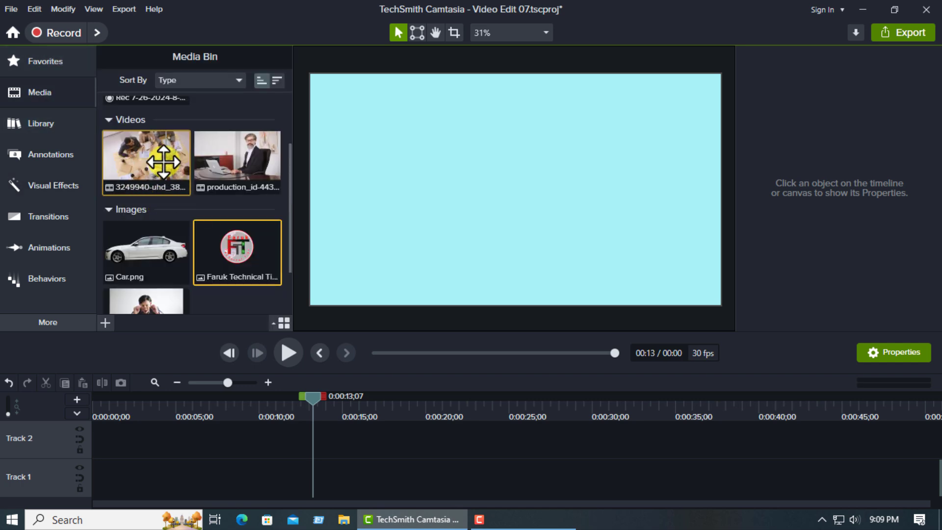
left_click_drag(237, 157, 210, 469)
left_click(47, 185)
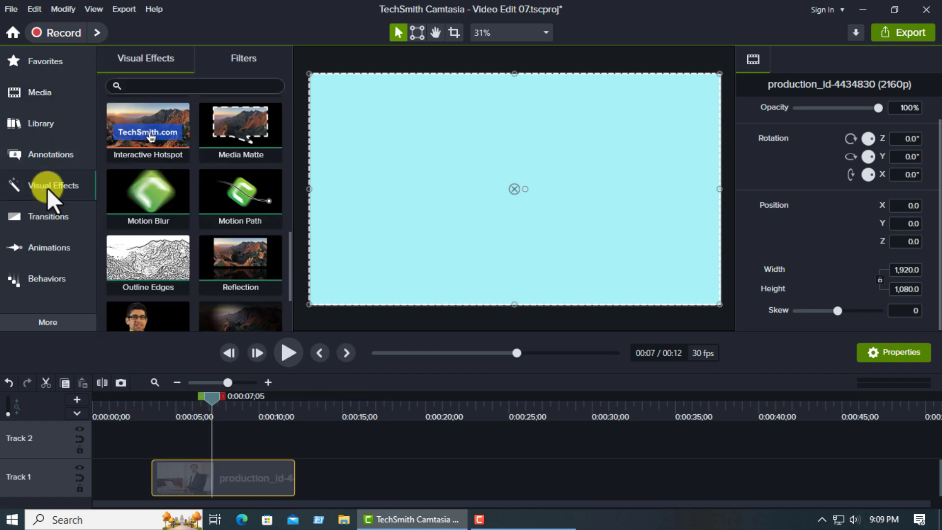
mouse_move(142, 256)
left_mouse_down()
mouse_move(199, 376)
mouse_move(241, 508)
mouse_move(216, 476)
left_mouse_up()
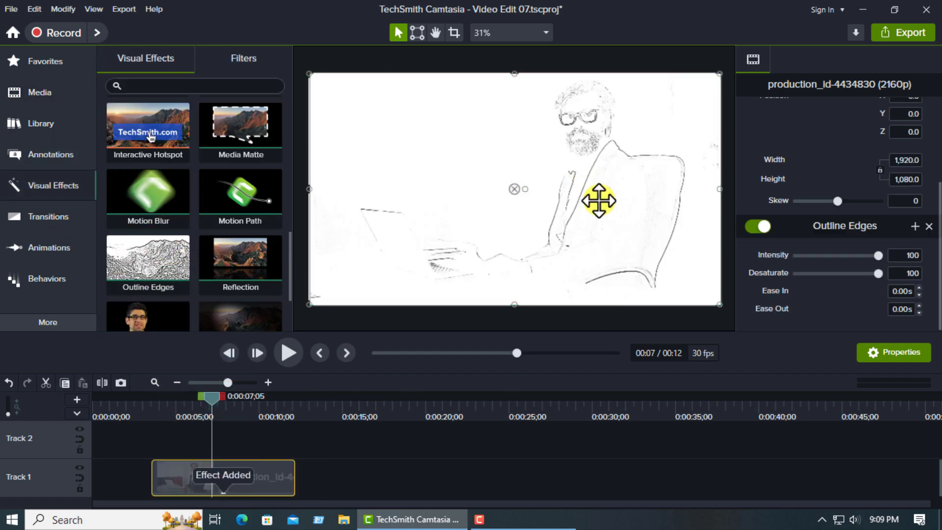
- Set the video's Outline Edges Intensity to 42 and Desaturate to 38, and play back the result
left_click_drag(875, 257, 811, 259)
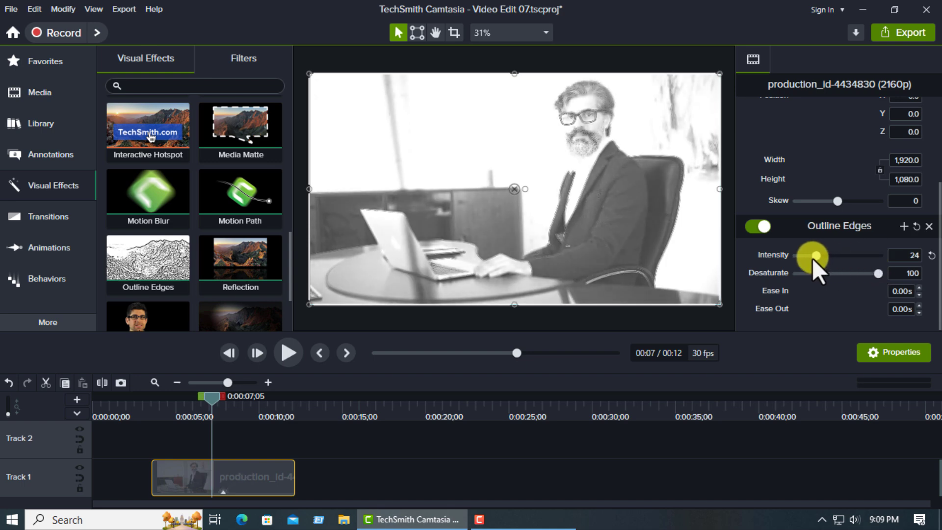
mouse_move(878, 274)
left_mouse_down()
mouse_move(822, 279)
mouse_move(840, 258)
mouse_move(827, 258)
left_mouse_up()
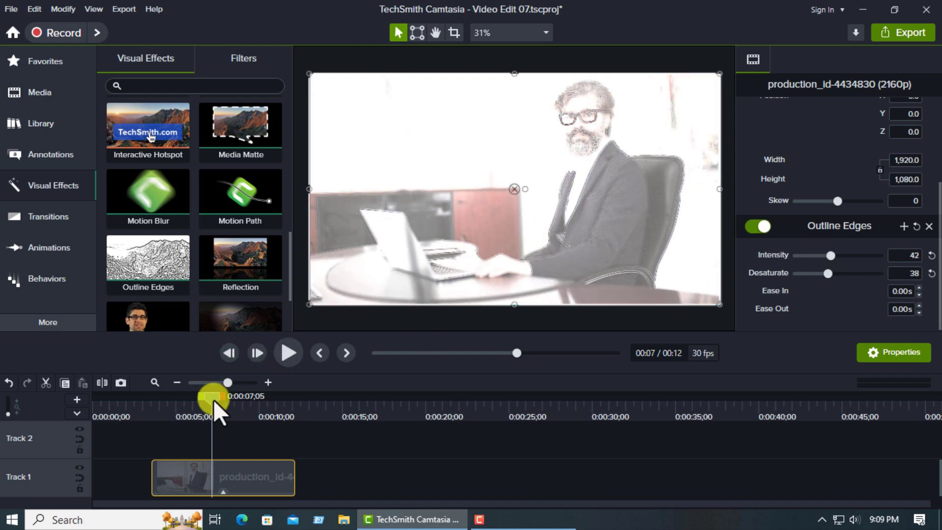
left_click_drag(212, 399, 191, 402)
left_click(288, 352)
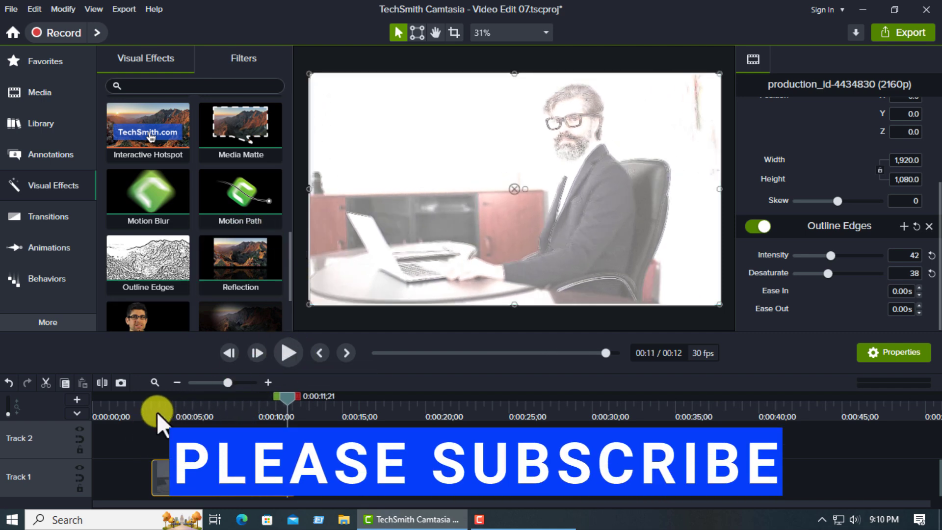
- Replace the outlined video on Track 1 with the photo of the man at a laptop, scaled to 810 by 540 along the canvas's upper edge
left_click_drag(131, 438, 340, 481)
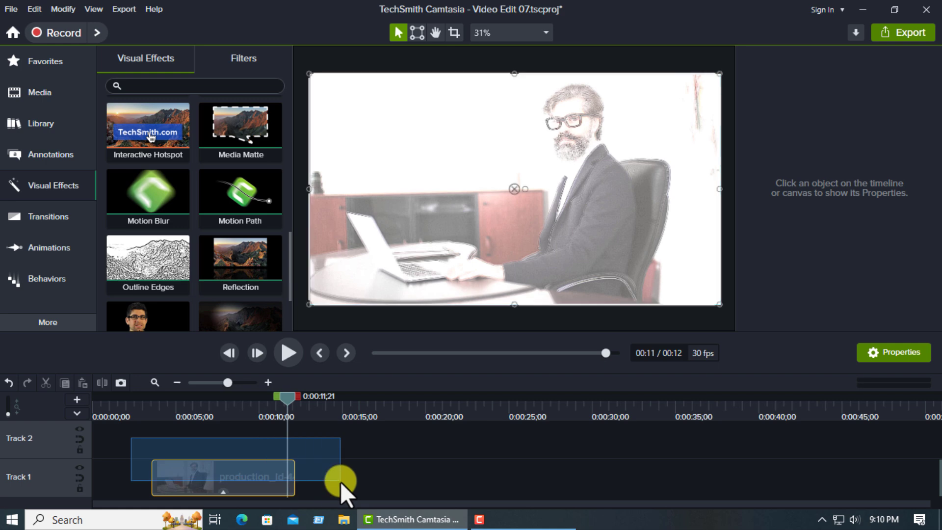
key("Delete")
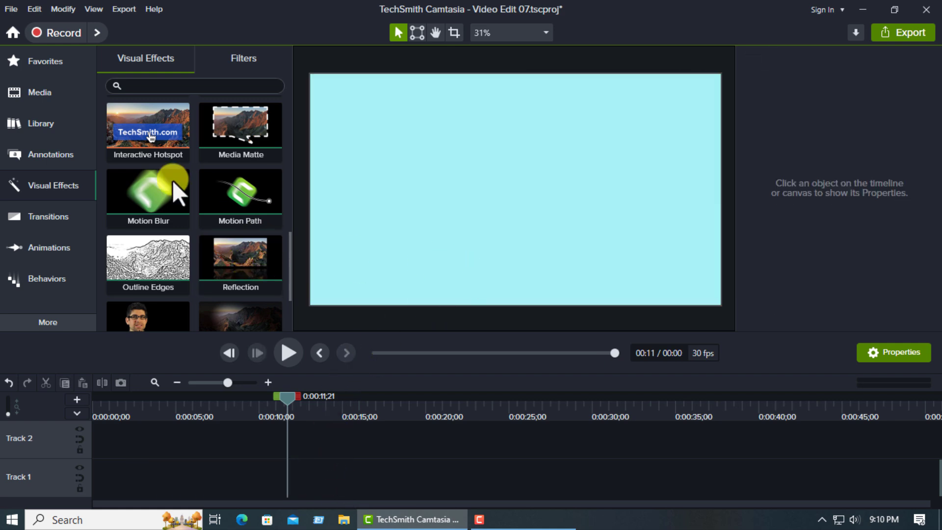
left_click(46, 100)
left_click_drag(153, 259, 228, 478)
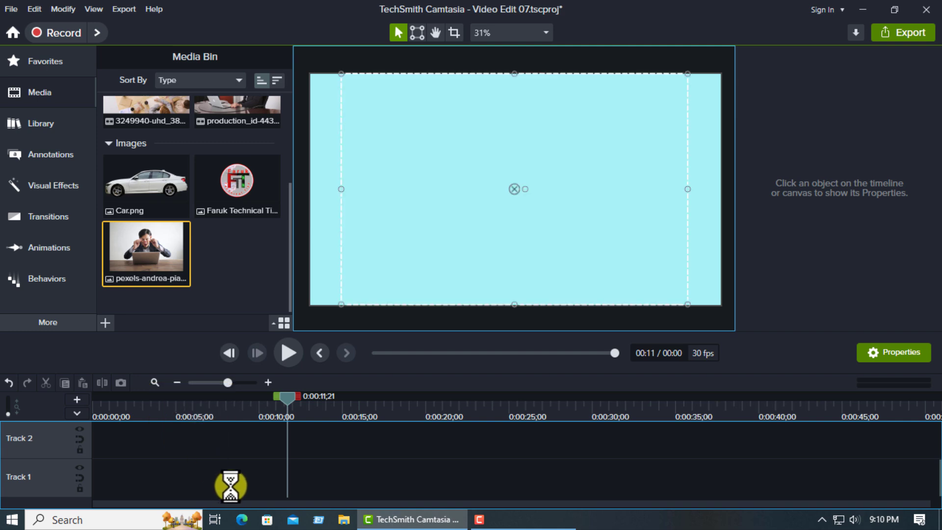
left_click_drag(236, 442, 274, 479)
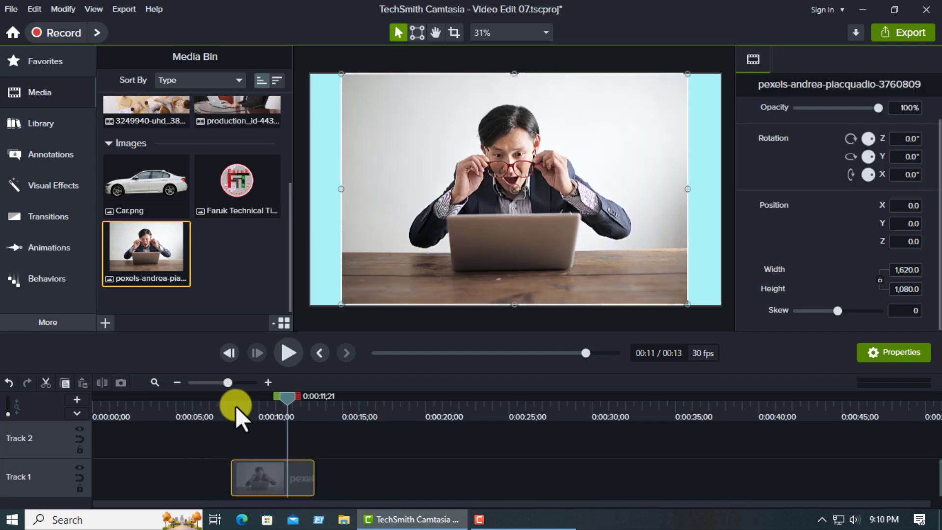
left_click(235, 405)
left_click_drag(516, 308, 506, 181)
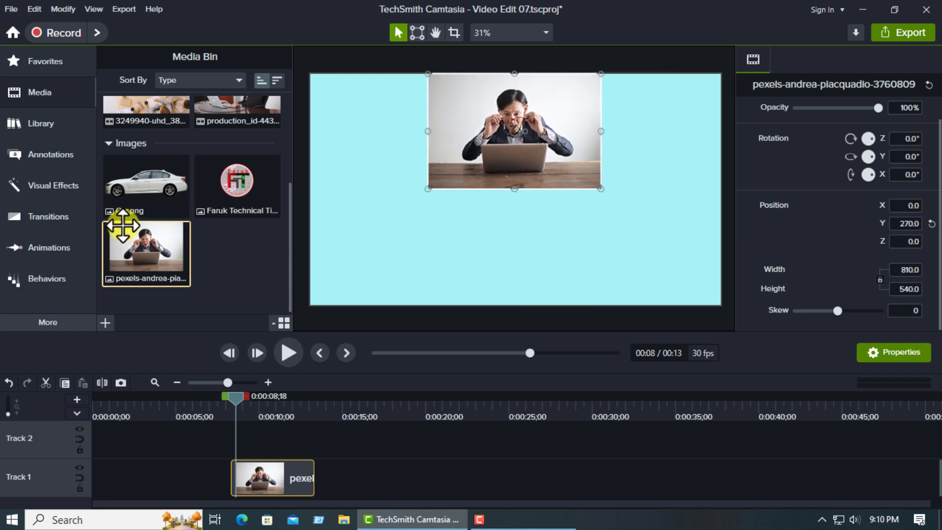
- Apply the Reflection effect to the laptop photo, preview it, and raise the reflection's Opacity to 100%
left_click(58, 189)
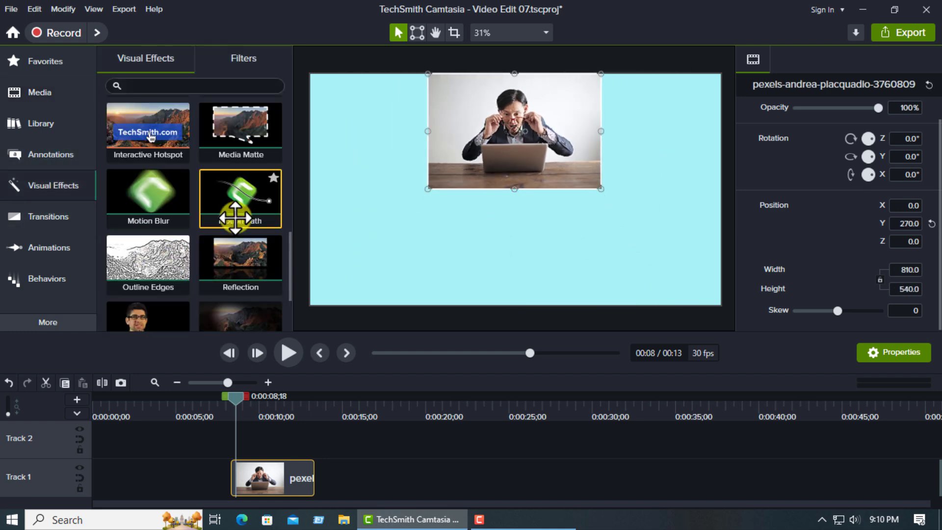
left_click_drag(230, 256, 274, 475)
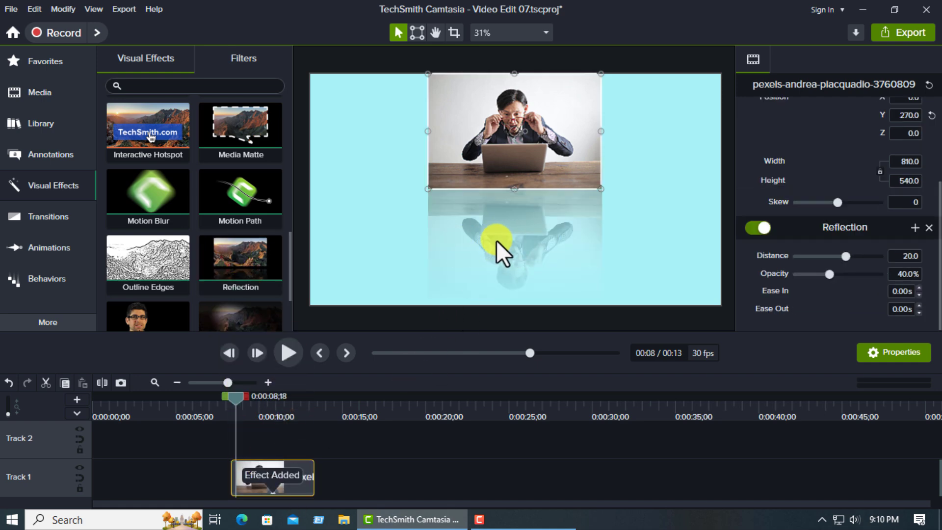
left_click(288, 352)
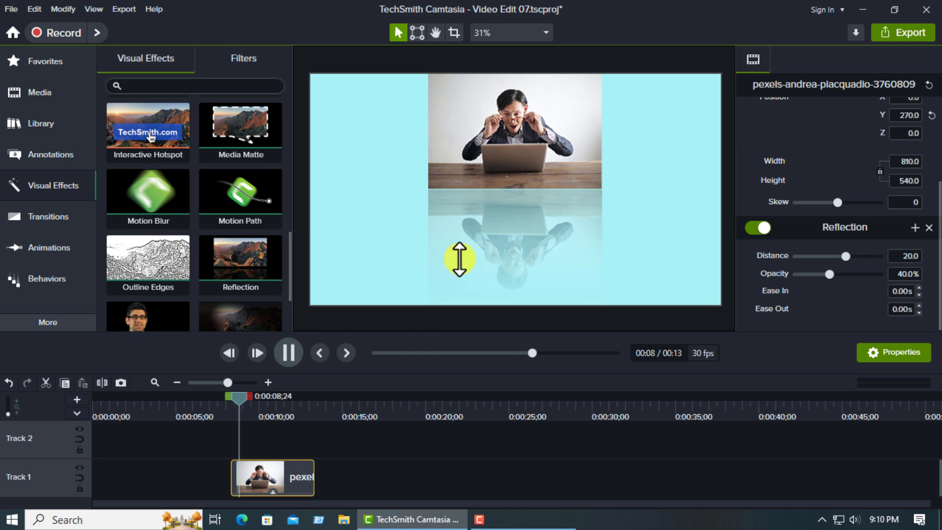
left_click(297, 351)
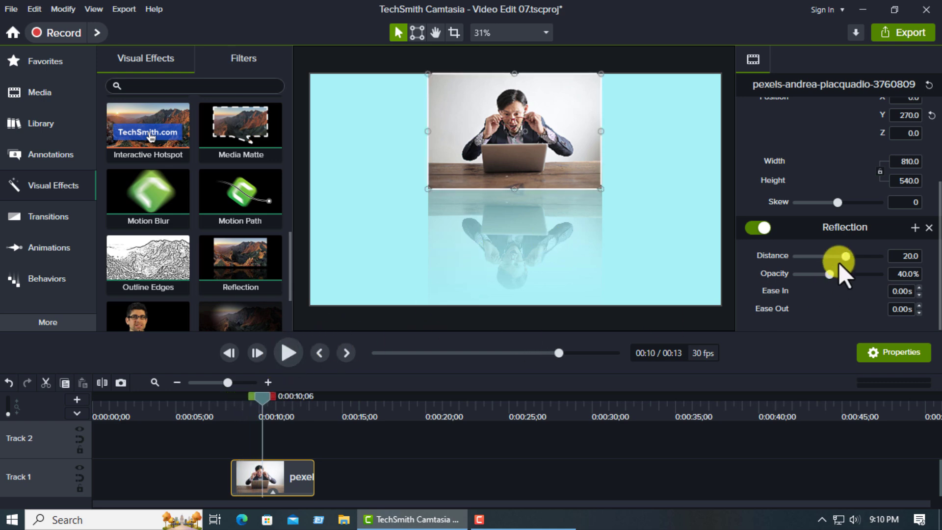
left_click_drag(831, 275, 894, 278)
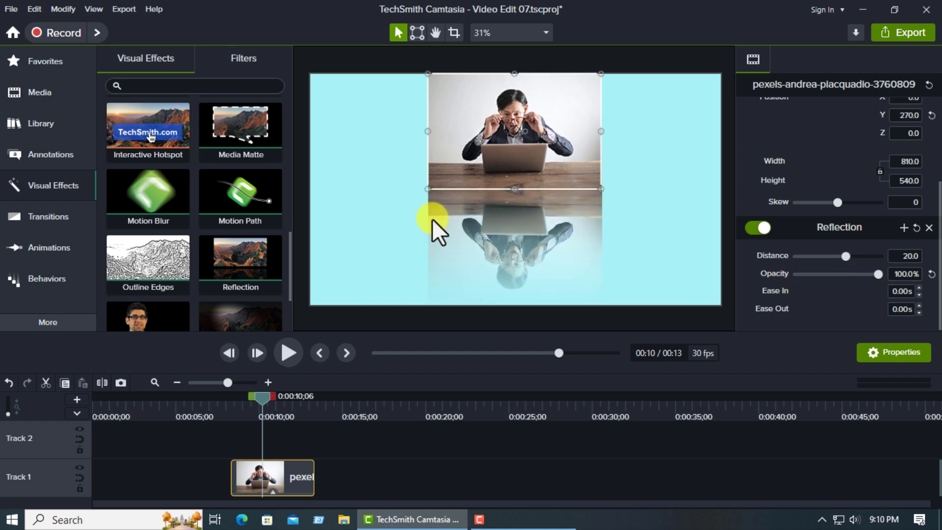
- Replace the photo with the 3249940-uhd_3840_2160_25fps video on Track 2, scaled to 960 by 540 along the canvas's upper edge
key("Delete")
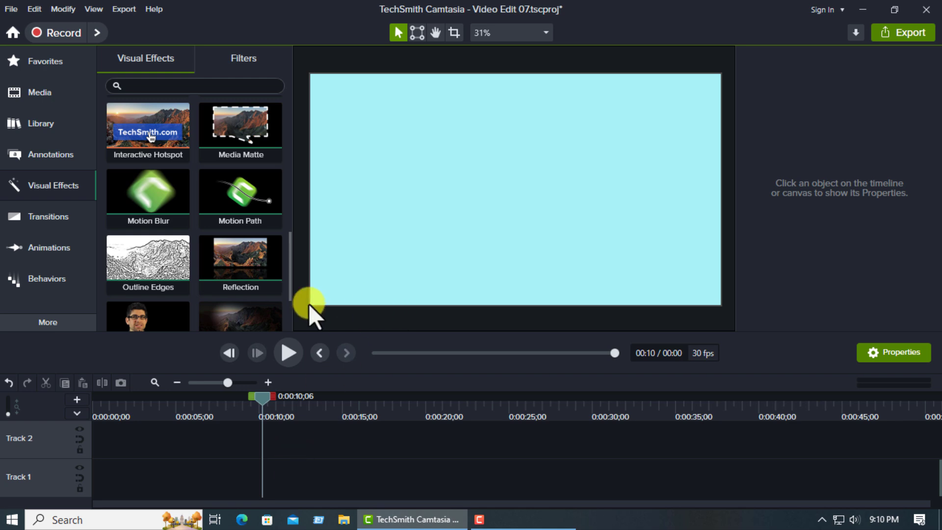
left_click(58, 90)
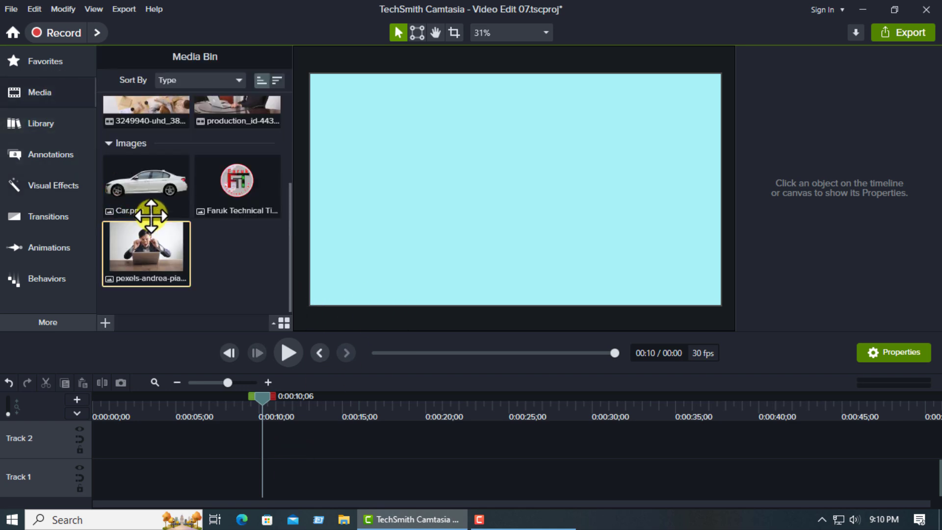
scroll(157, 212, "up", 2)
left_click_drag(132, 154, 212, 464)
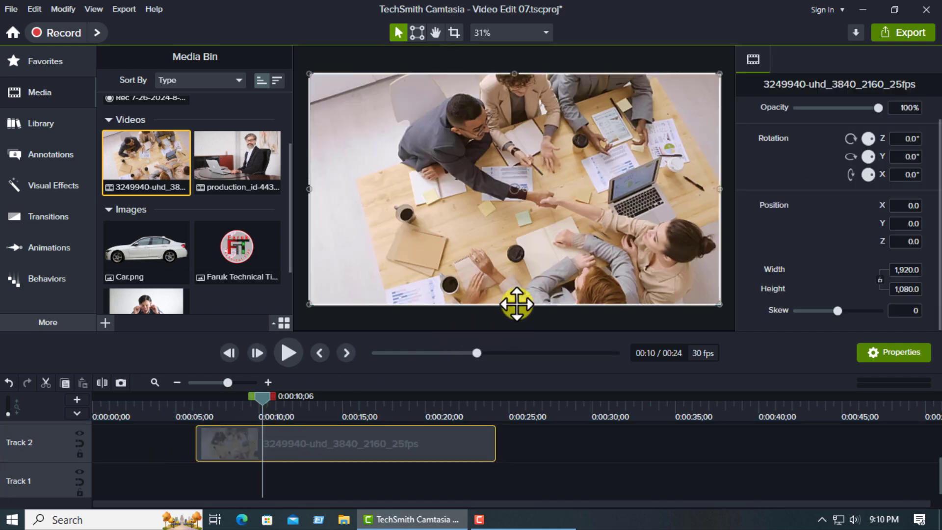
left_click_drag(515, 303, 500, 193)
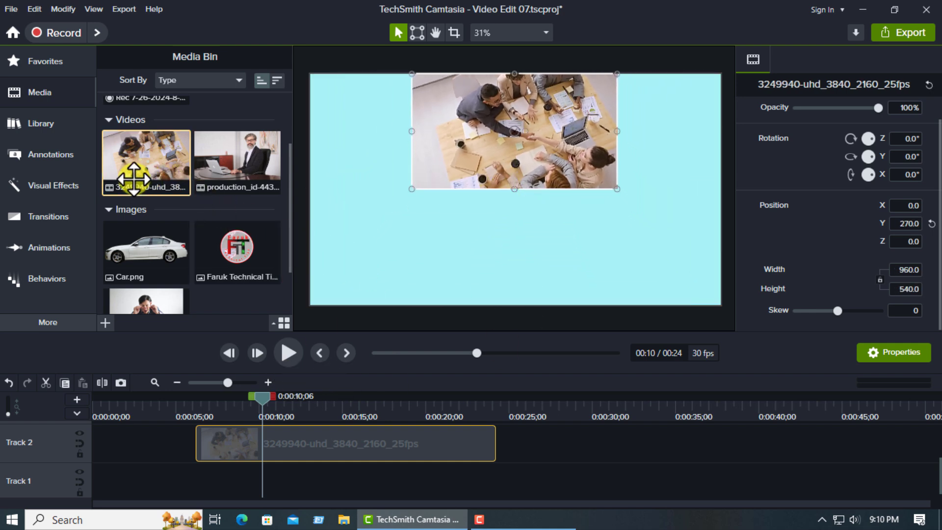
- Apply Reflection to the meeting video, preview it, and set the effect's Distance to -24.1 and Opacity to 46.6%
left_click(55, 186)
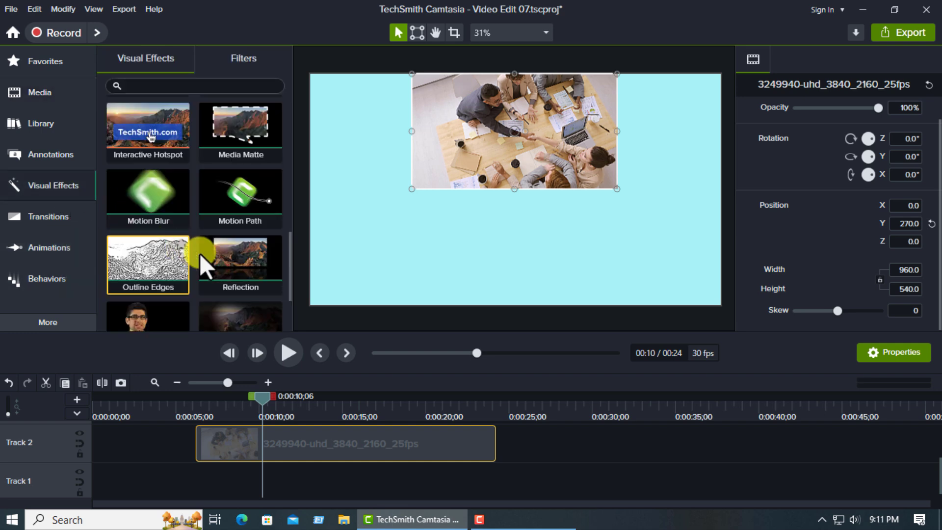
left_click_drag(216, 260, 279, 443)
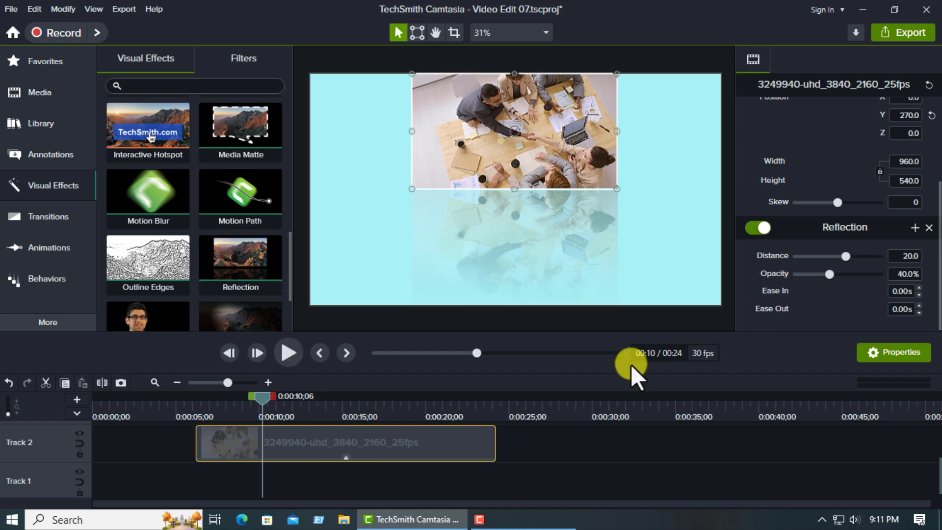
left_click(291, 351)
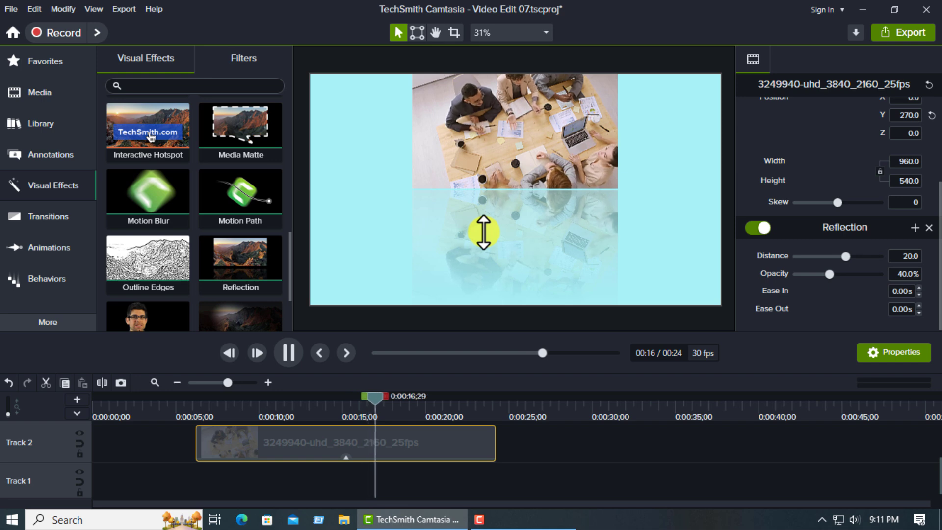
left_click(289, 354)
left_click_drag(853, 257, 781, 269)
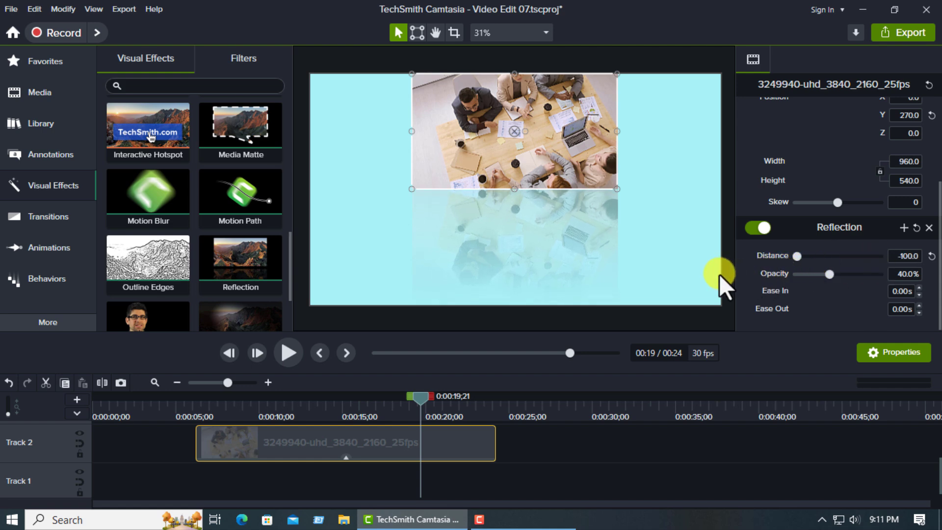
left_click_drag(719, 274, 839, 274)
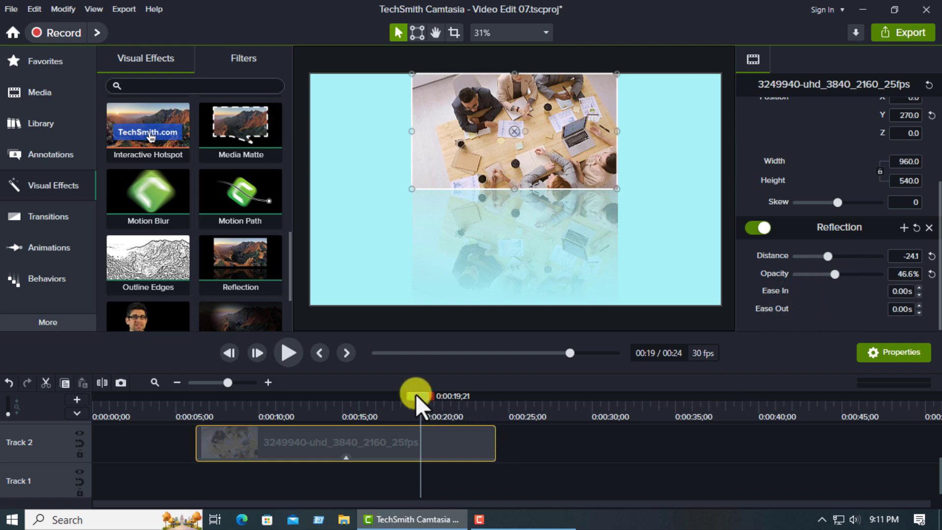
- Set the meeting video's Reflection Ease In to 2 seconds and preview the clip from just before its start
left_click_drag(416, 395, 212, 405)
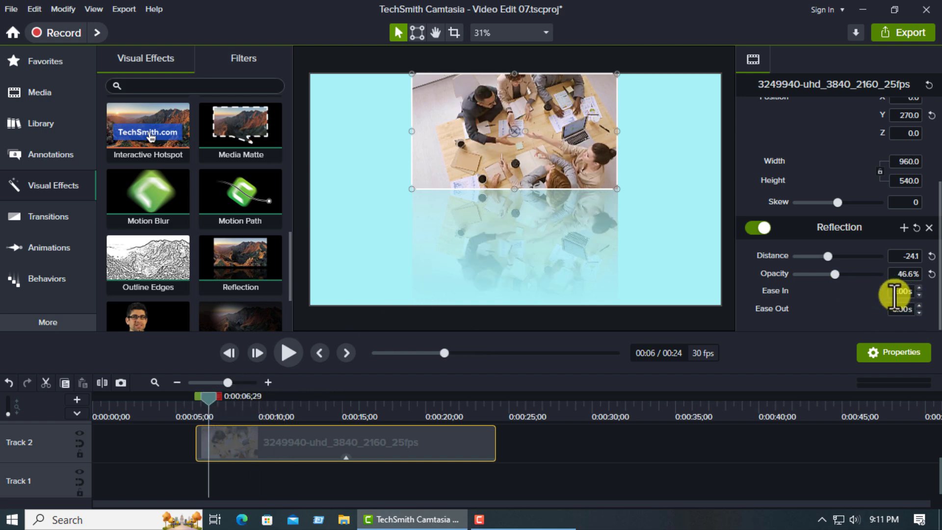
type("2s")
key("Return")
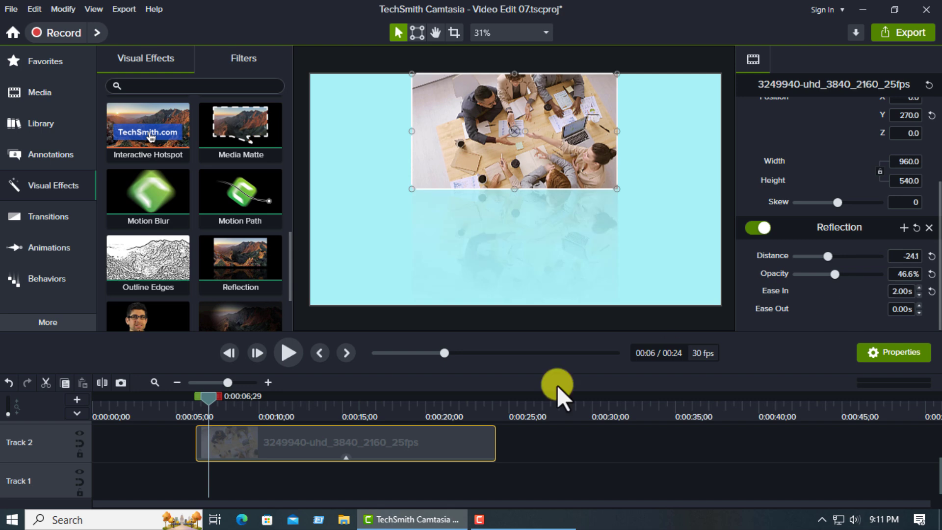
left_click_drag(210, 401, 190, 402)
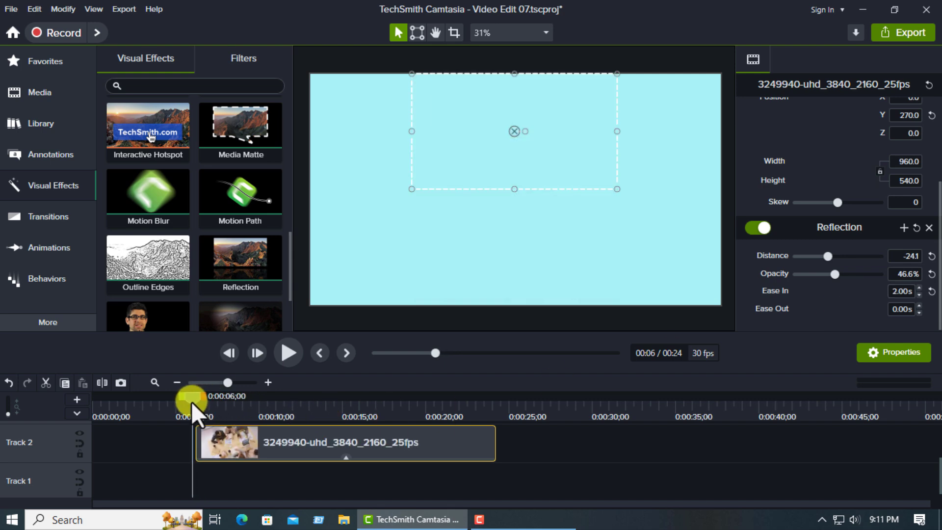
left_click(296, 353)
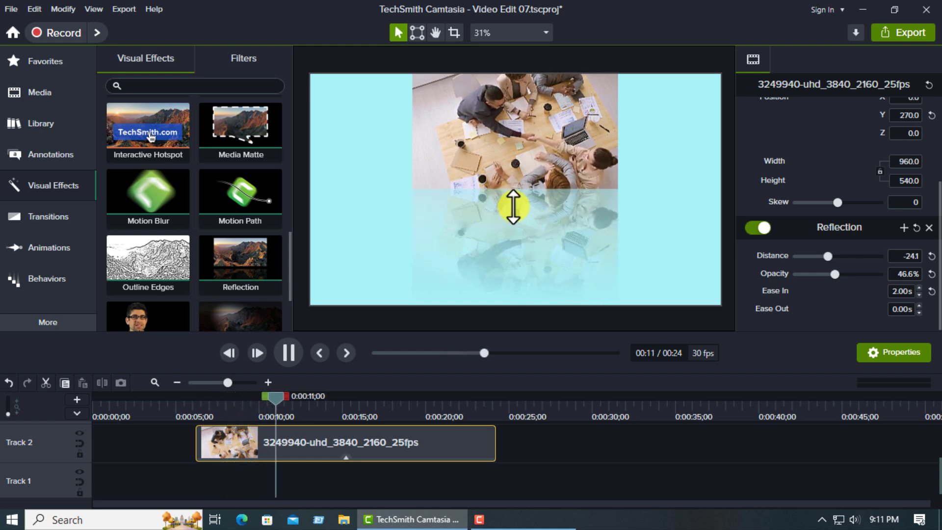
left_click(289, 349)
- Set the Reflection's Ease Out to 3 seconds and preview the end of the meeting video
left_click(480, 411)
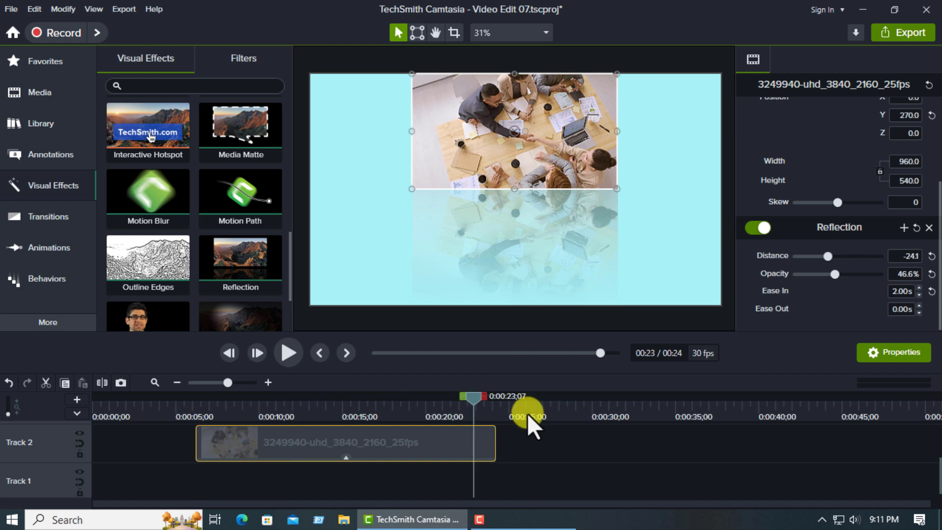
left_click(900, 307)
type("3s")
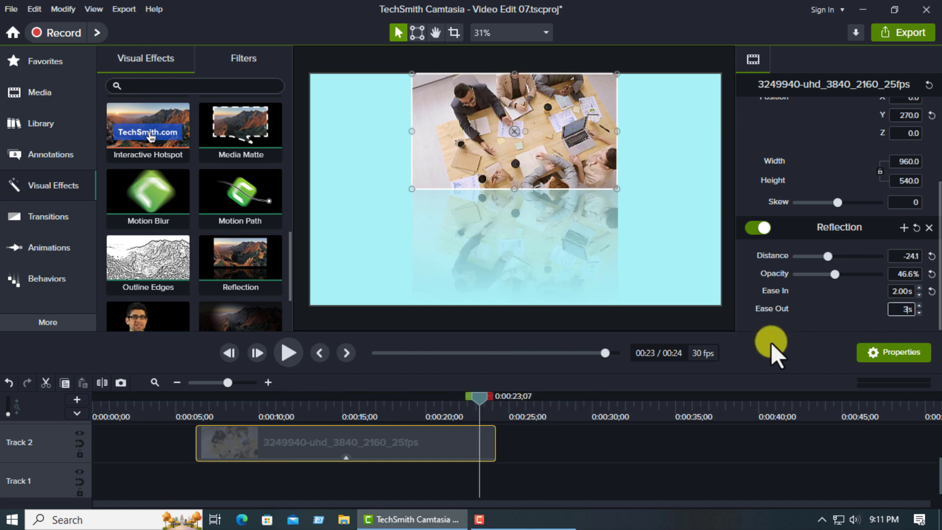
key("Return")
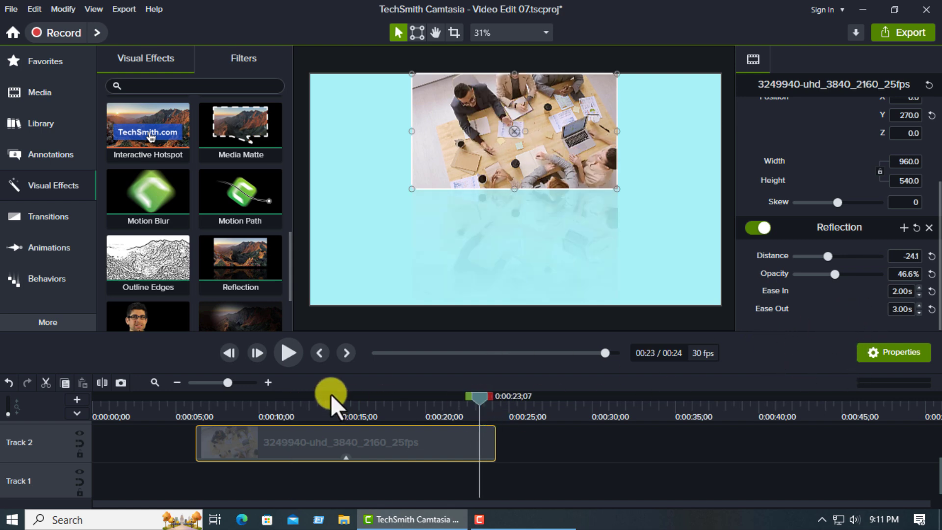
left_click(288, 359)
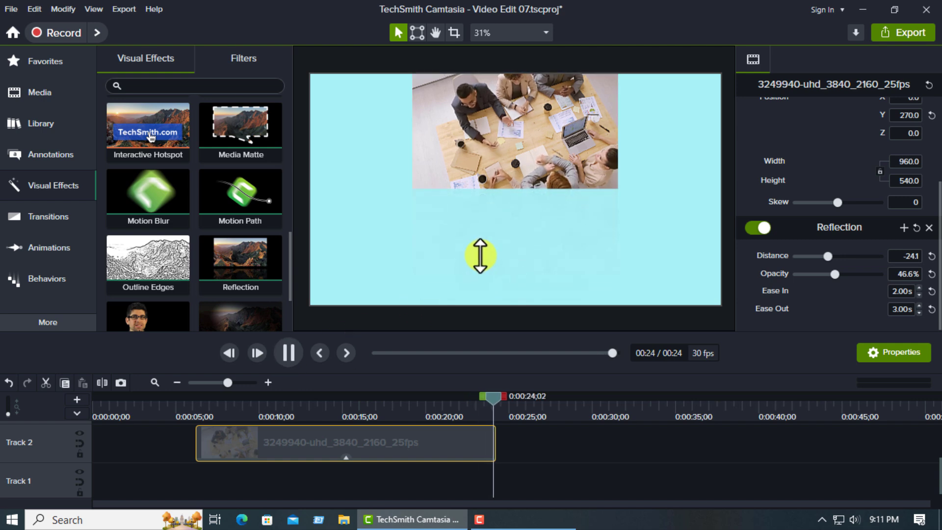
left_click(292, 355)
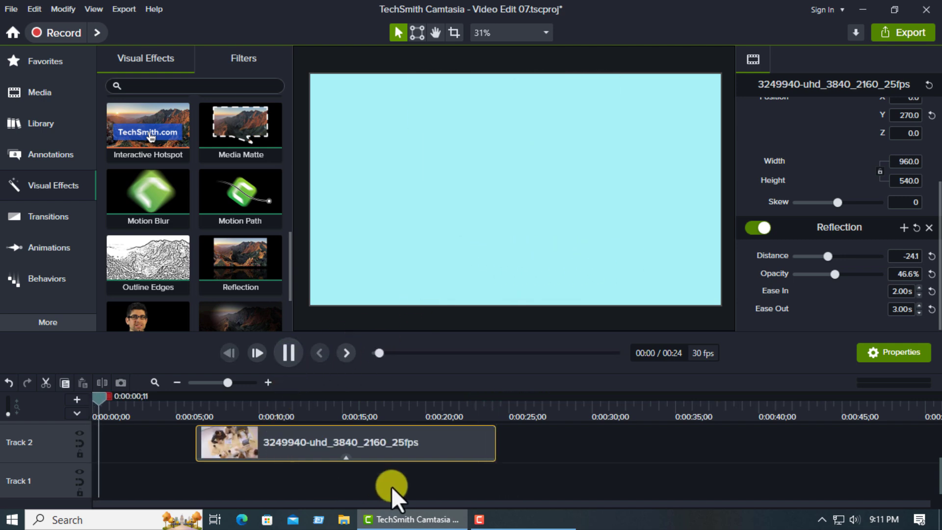
left_click(287, 352)
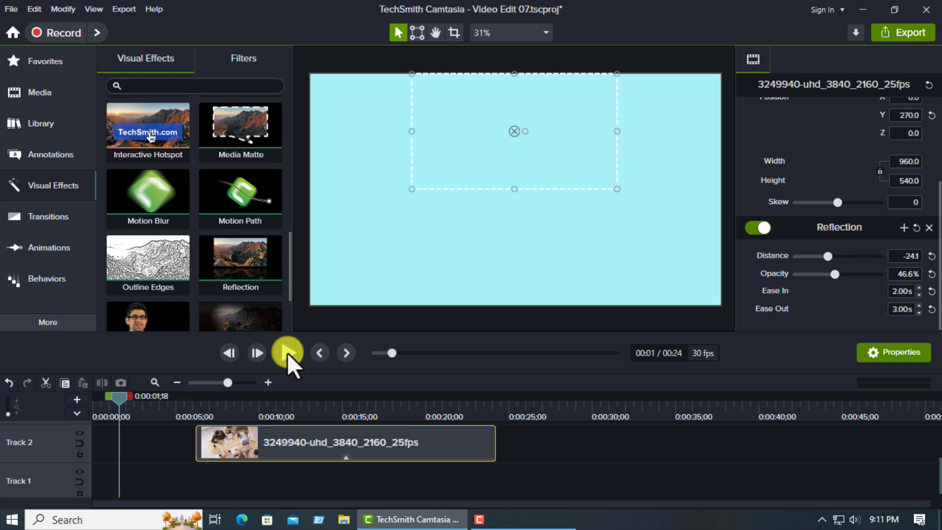